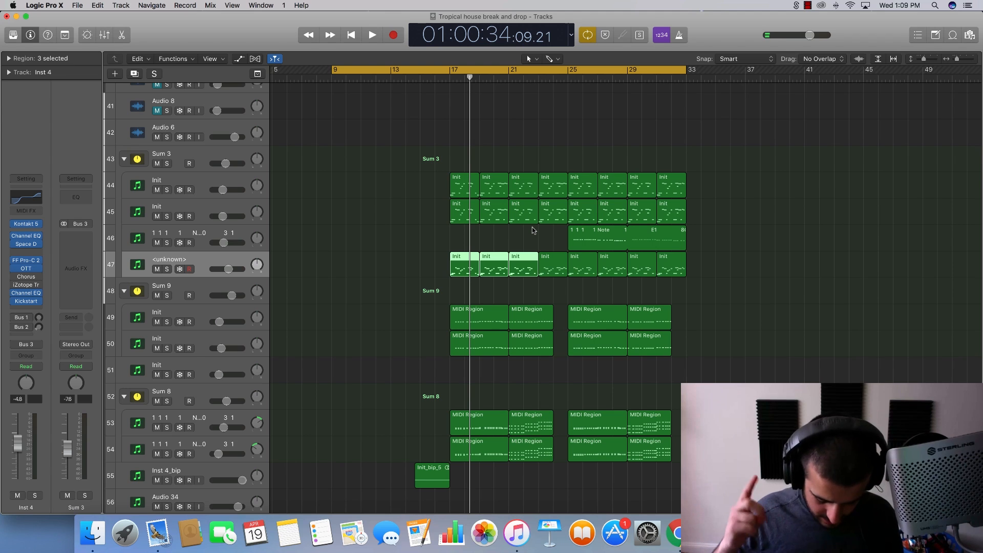
Play back the arrangement through the start of the drop and clear the region selection
key("space")
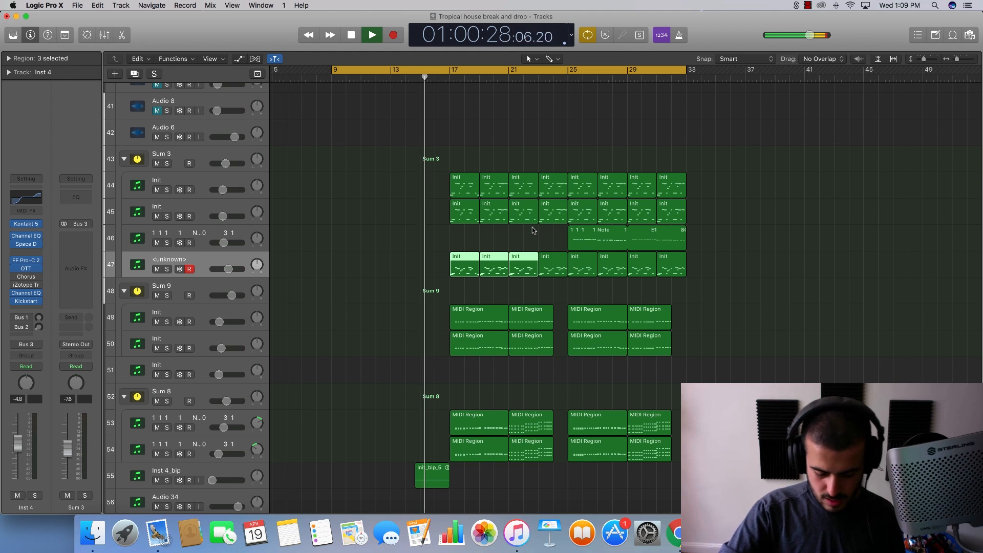
key("XF86AudioMute")
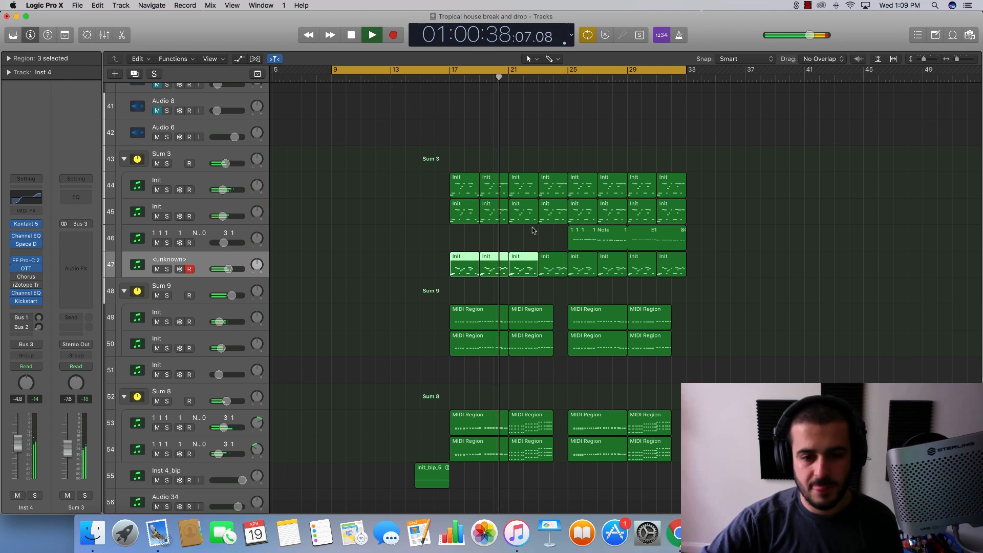
left_click(533, 230)
key("space")
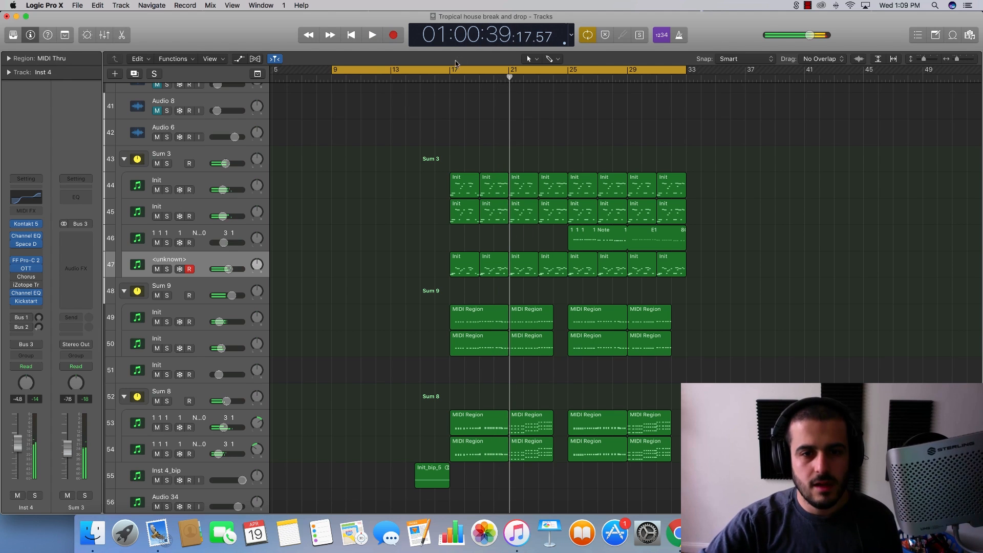
Set the cycle range to bars 17 through 33 over the drop
left_click_drag(452, 69, 682, 72)
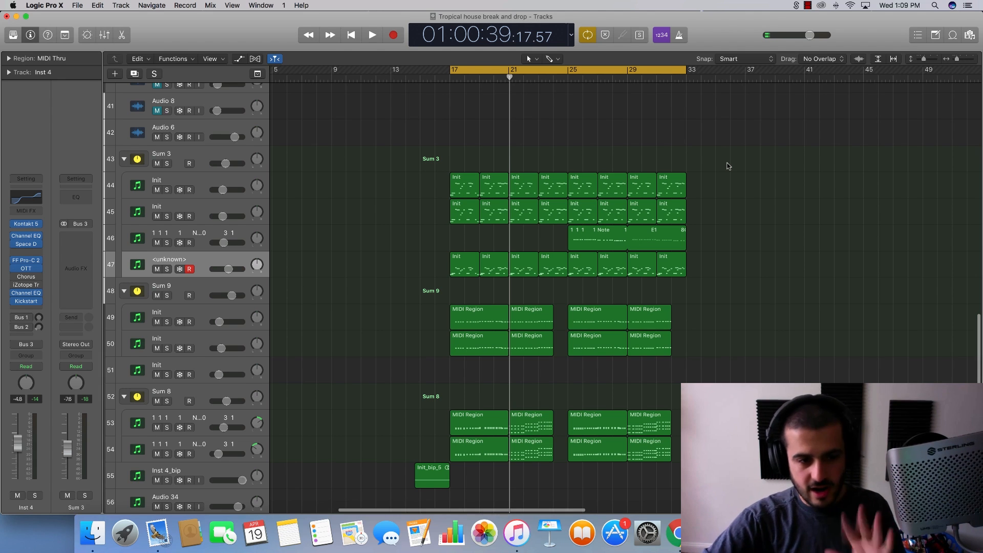
key("super+Right")
key("super+Right")
key("super+Right")
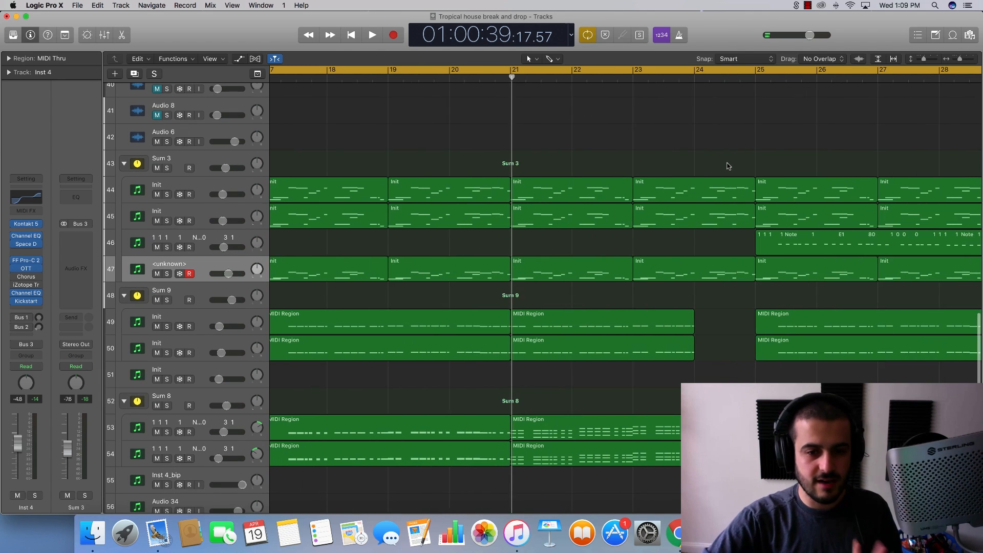
scroll(728, 166, "left", 3)
scroll(728, 165, "up", 1)
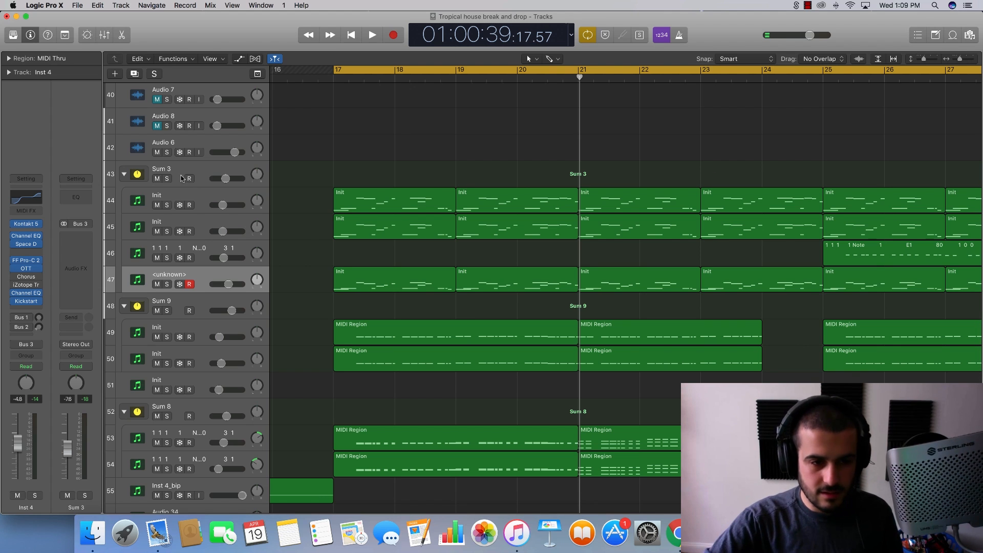
Review the instrument and effect chains of the four tracks inside the Sum 3 stack
left_click(204, 174)
left_click(185, 194)
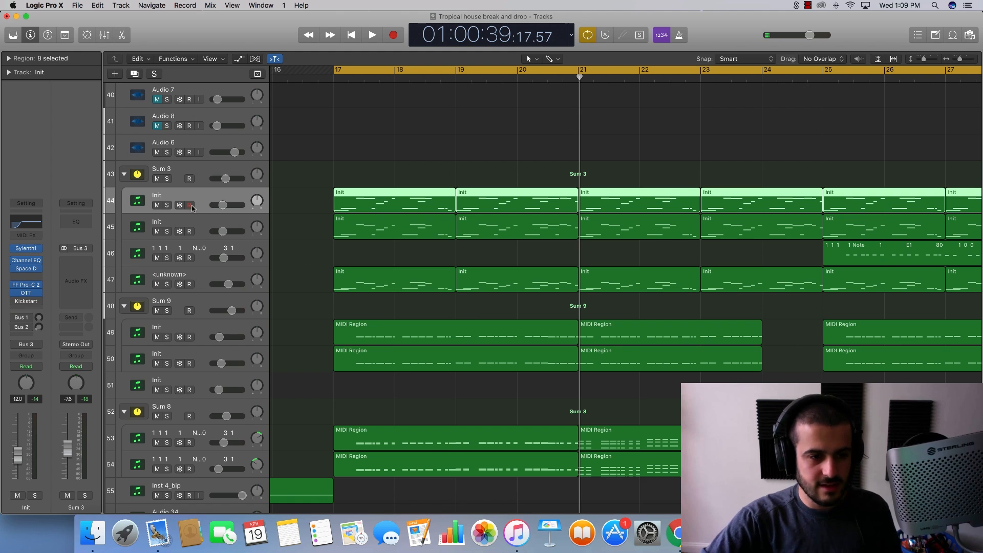
left_click(203, 221)
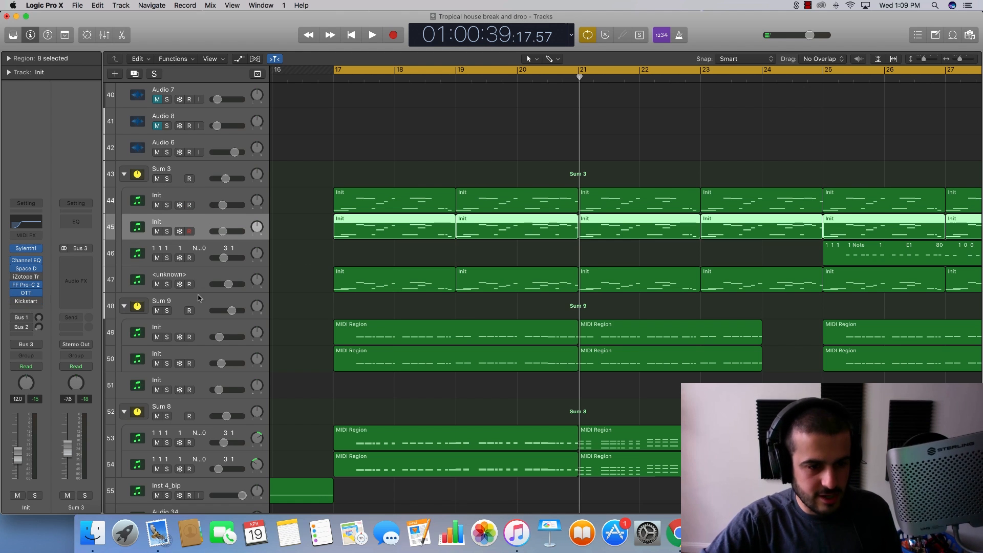
left_click(204, 249)
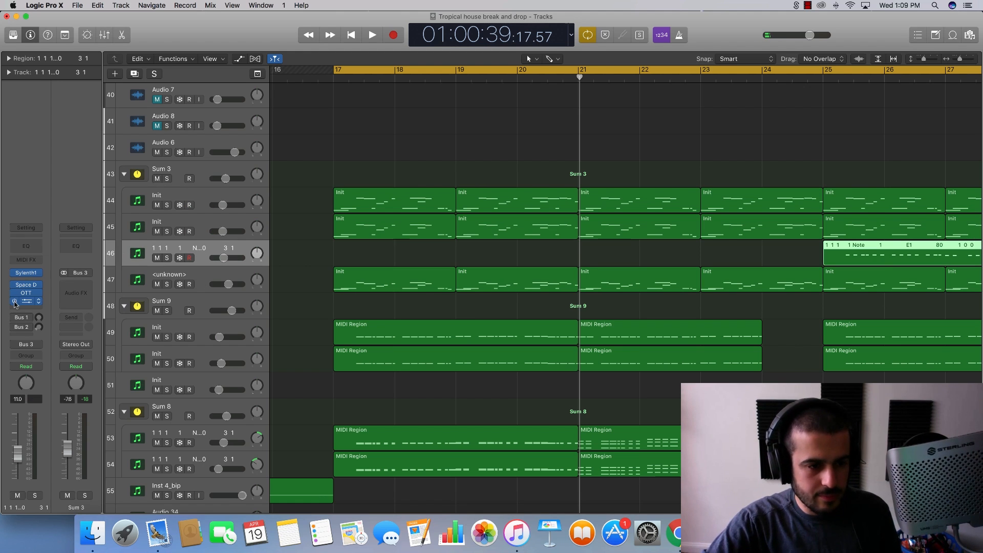
left_click(196, 273)
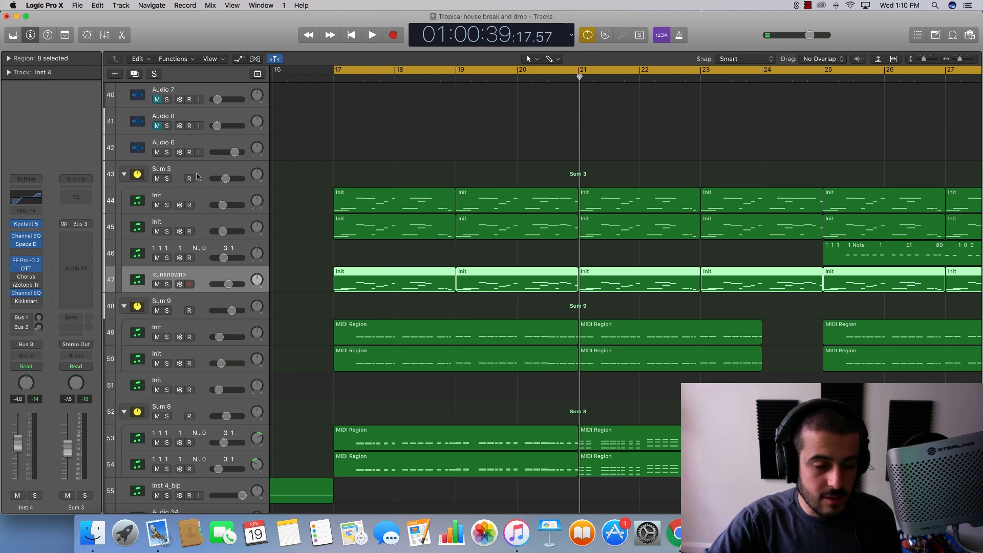
Solo the Sum 3 stack and listen to it from bar 17
left_click(197, 177)
left_click(167, 179)
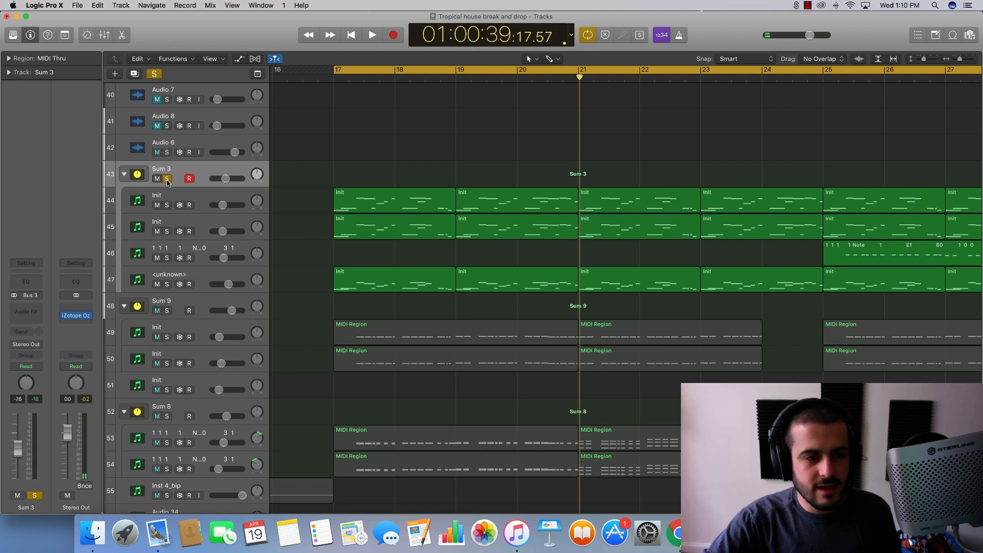
key("super+Left")
key("super+Left")
key("super+Right")
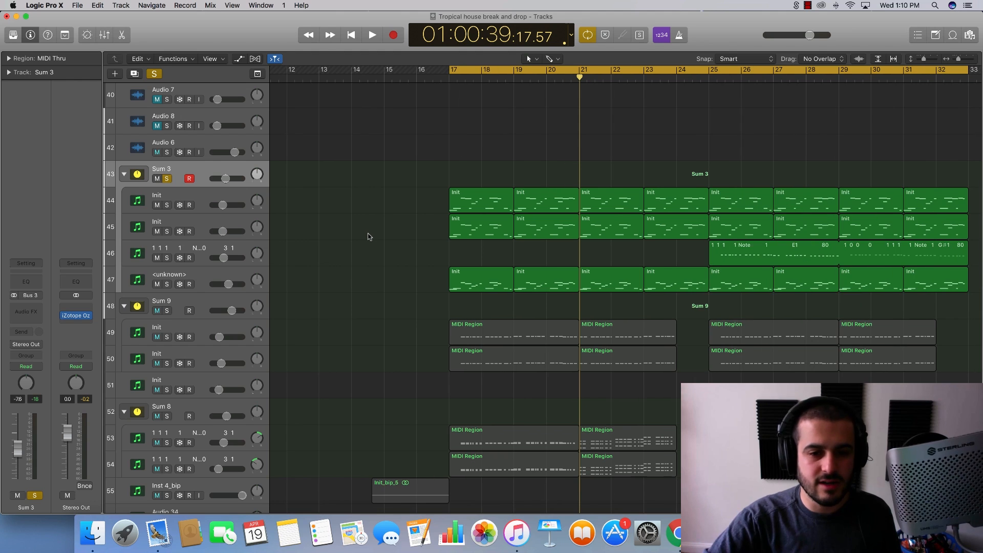
key("space")
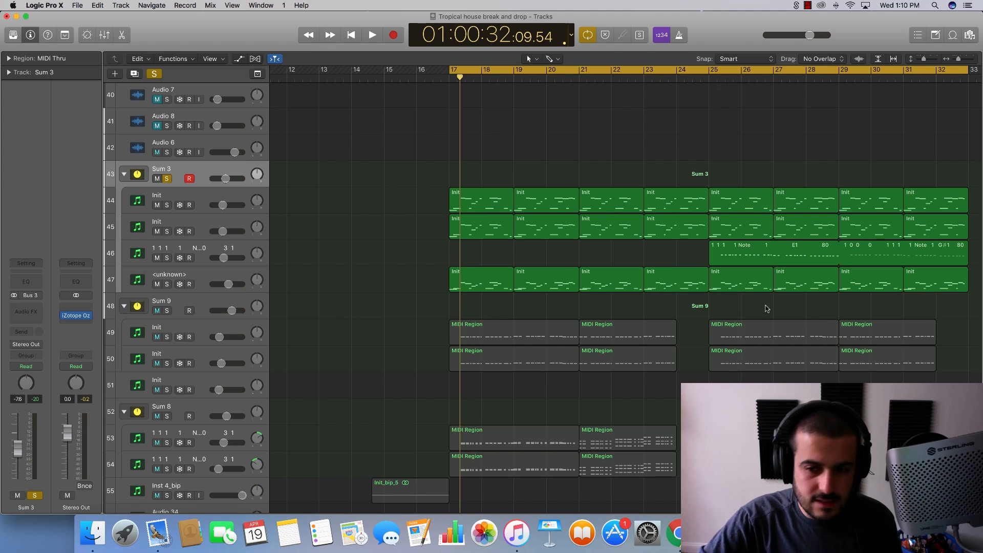
Select the Sum 3 regions in bars 17 to 25 and insert the stereo Nicky Romero Kickstart plug-in on the Sum 3 stack
left_click_drag(766, 309, 482, 195)
left_click_drag(495, 152, 658, 290)
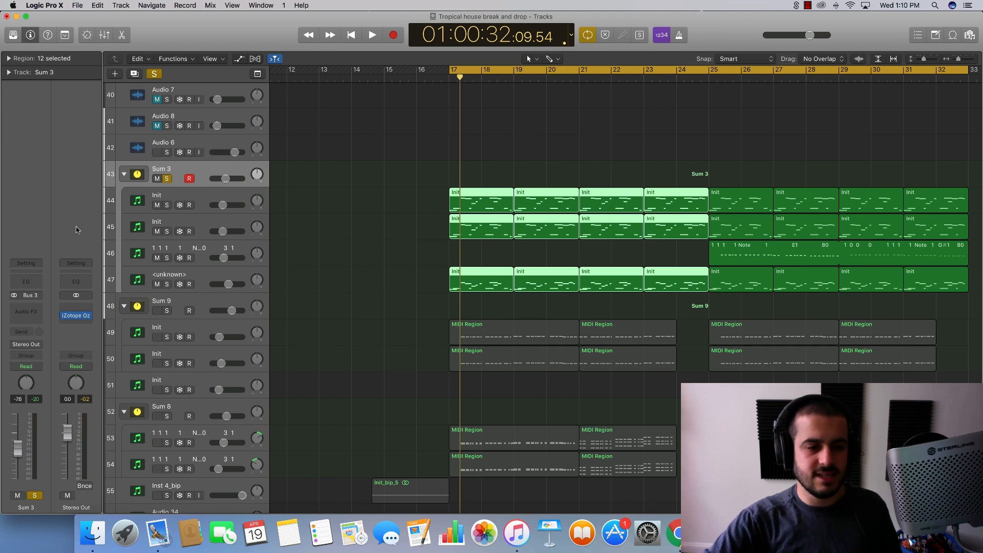
left_click(23, 303)
mouse_move(51, 475)
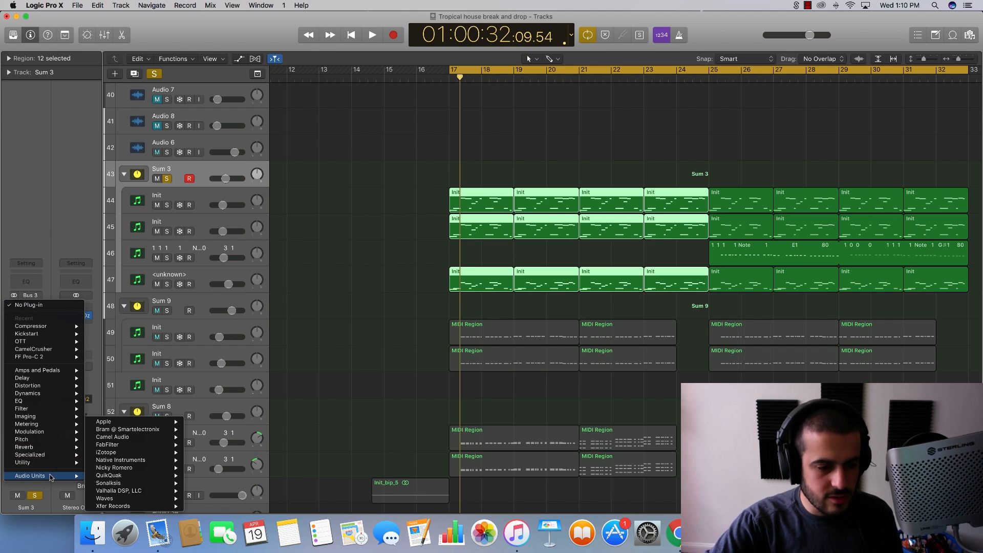
mouse_move(132, 467)
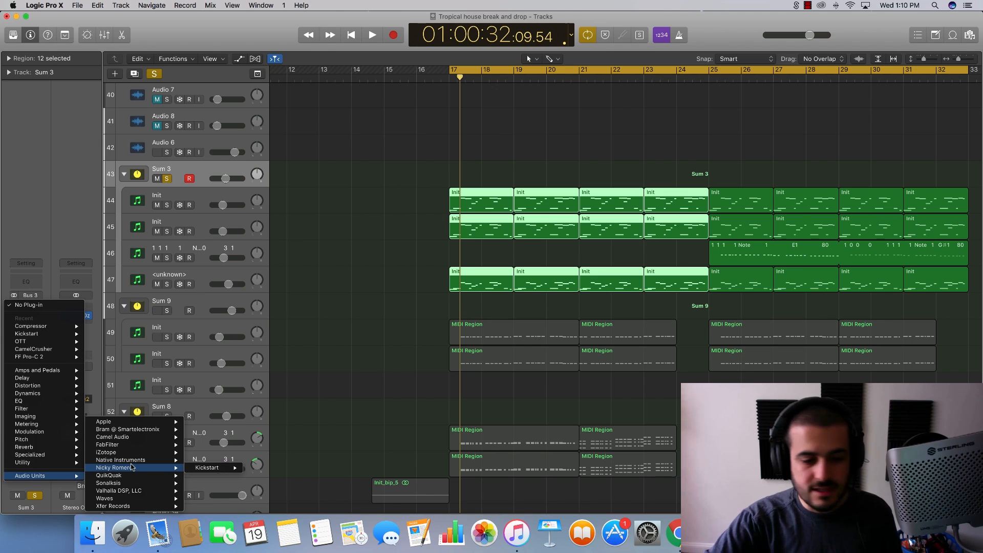
mouse_move(196, 470)
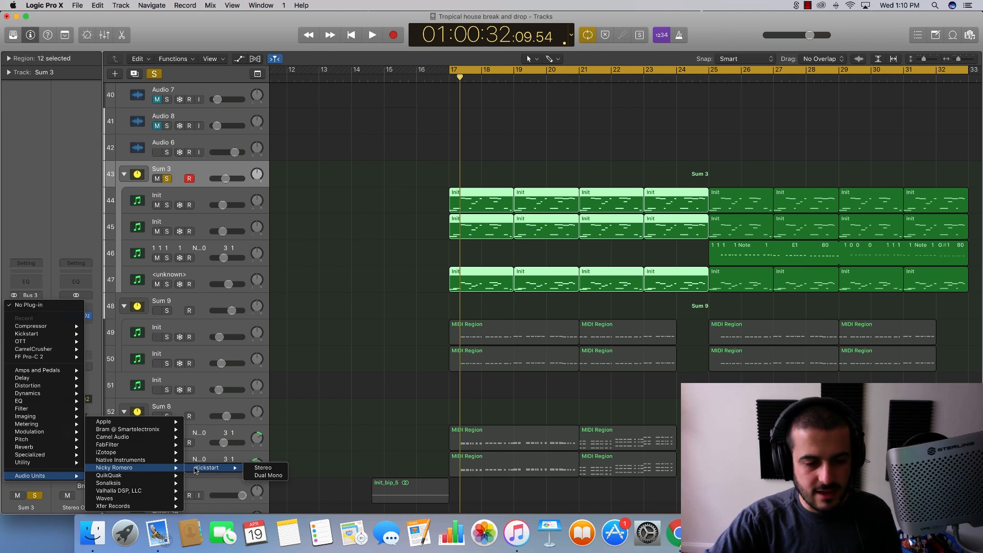
left_click(262, 468)
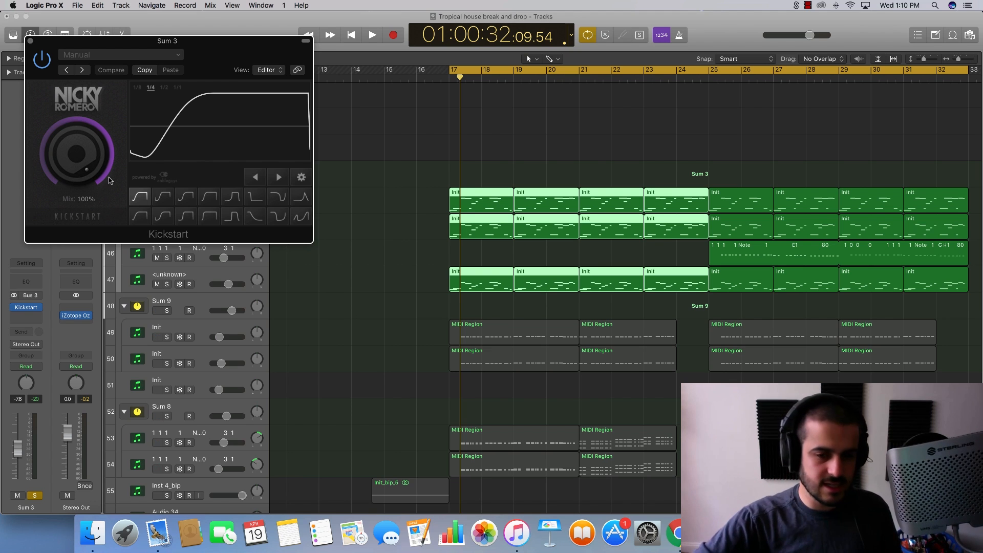
Compare playback of the Sum 3 stack with Kickstart enabled and bypassed, leaving the plug-in enabled
key("space")
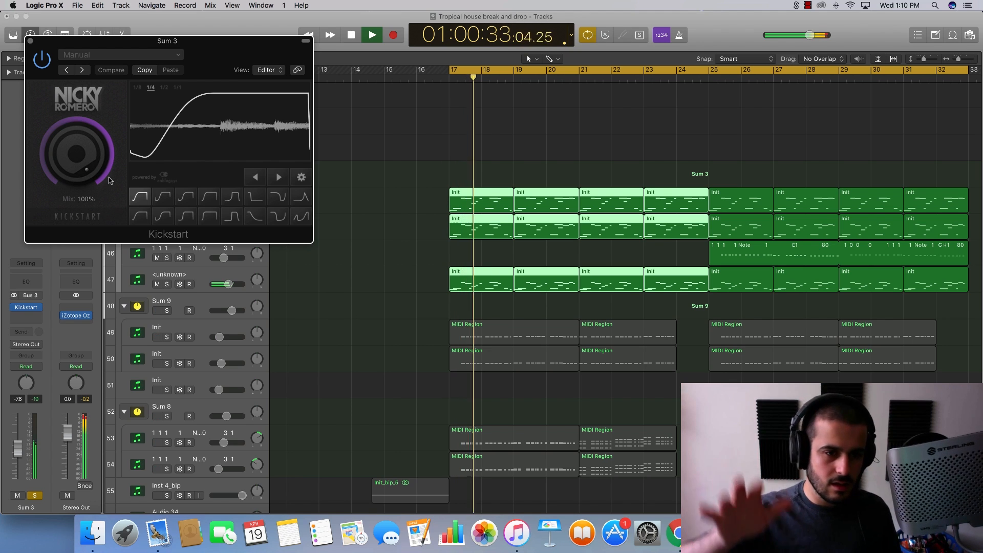
key("space")
left_click(40, 61)
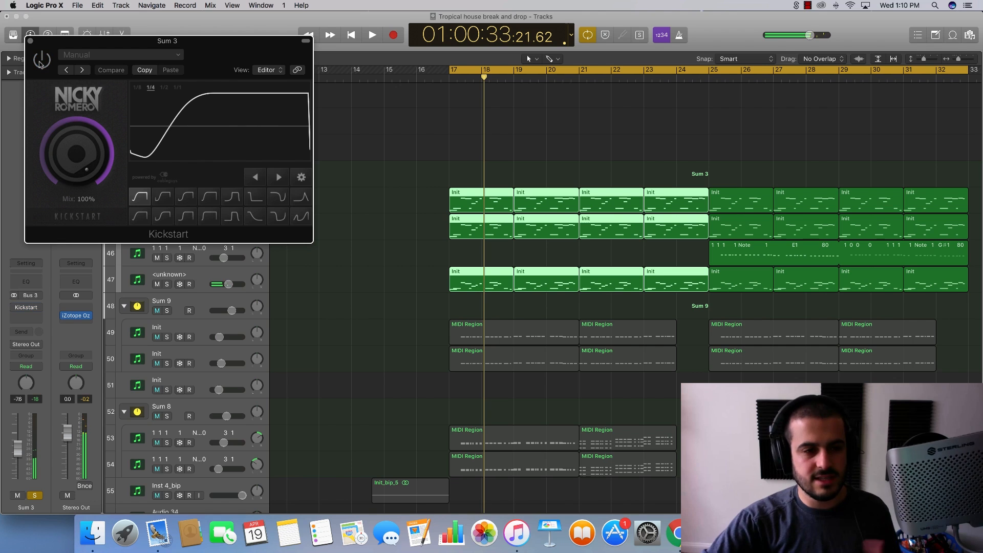
key("space")
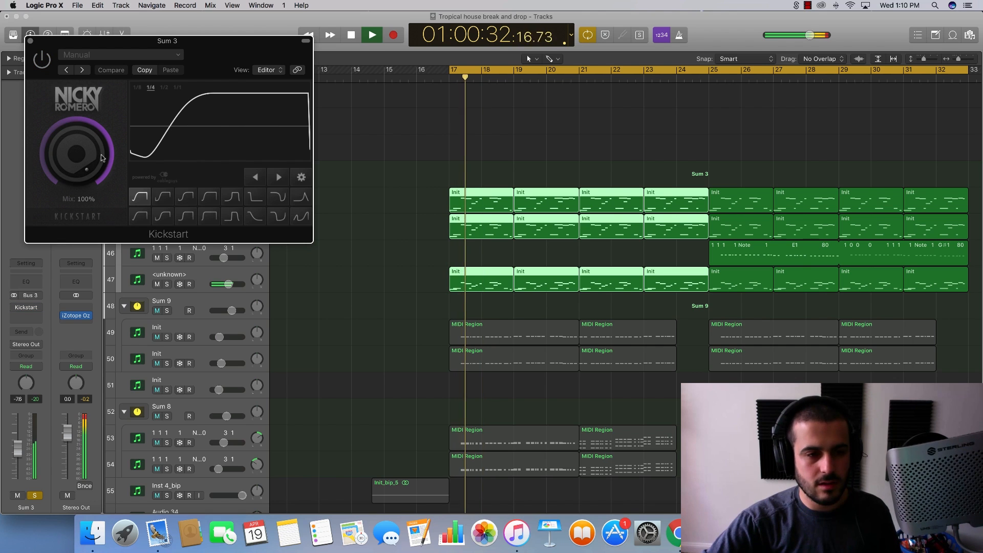
key("space")
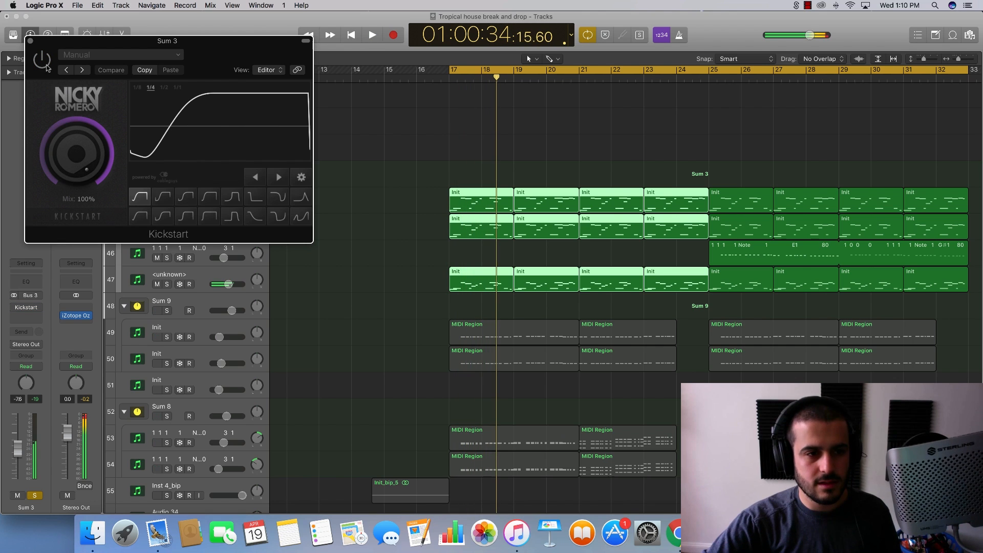
left_click(43, 62)
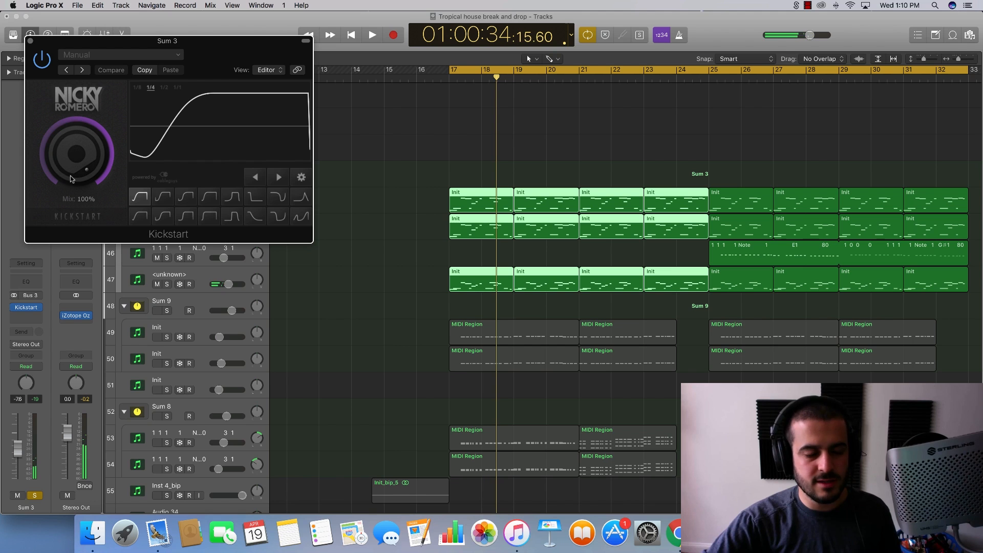
key("space")
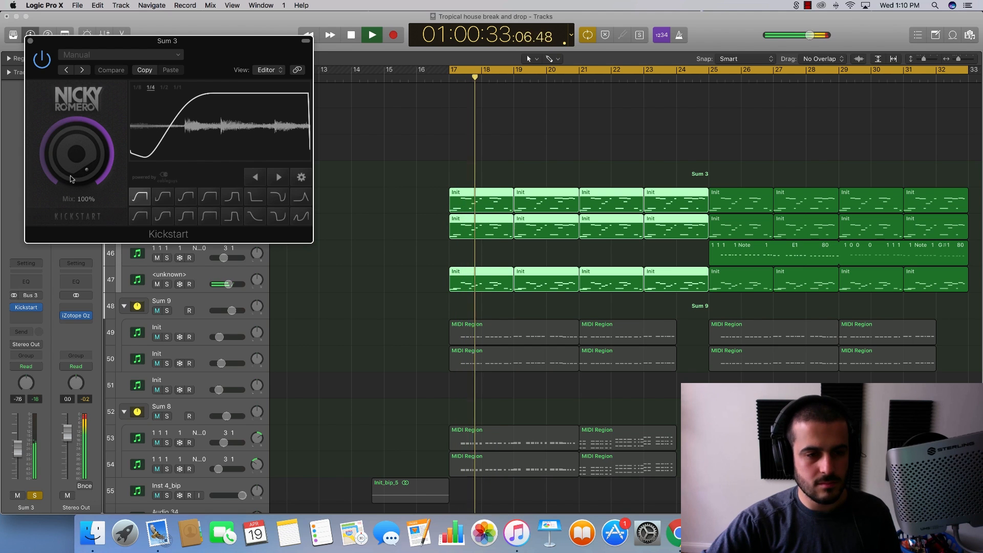
key("space")
left_click(30, 41)
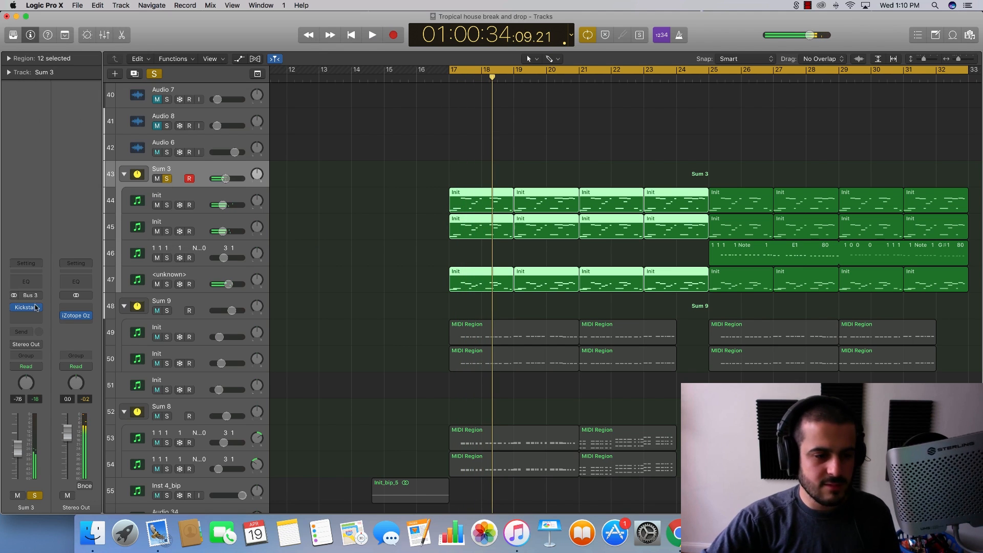
Remove the Kickstart plug-in from the Sum 3 stack and turn off the stack's solo
left_click(31, 307)
left_click(37, 323)
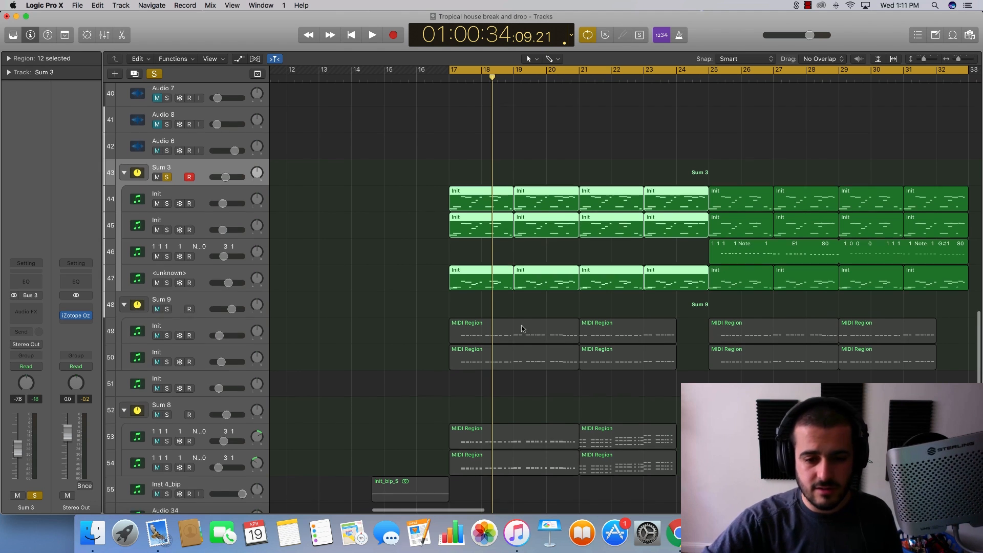
scroll(522, 329, "down", 10)
scroll(523, 329, "up", 10)
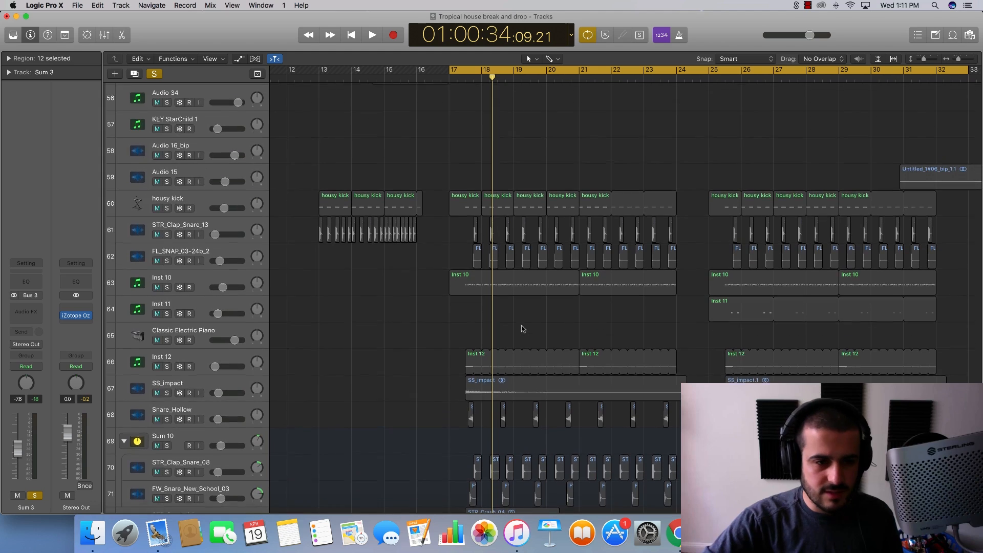
left_click(167, 101)
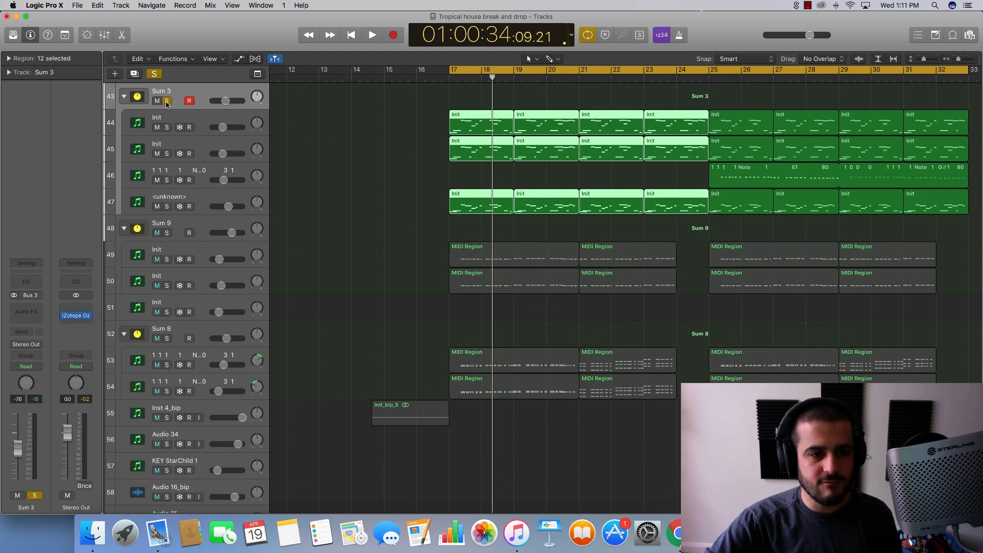
Audition the housy kick track in solo
scroll(290, 231, "down", 9)
scroll(215, 213, "up", 2)
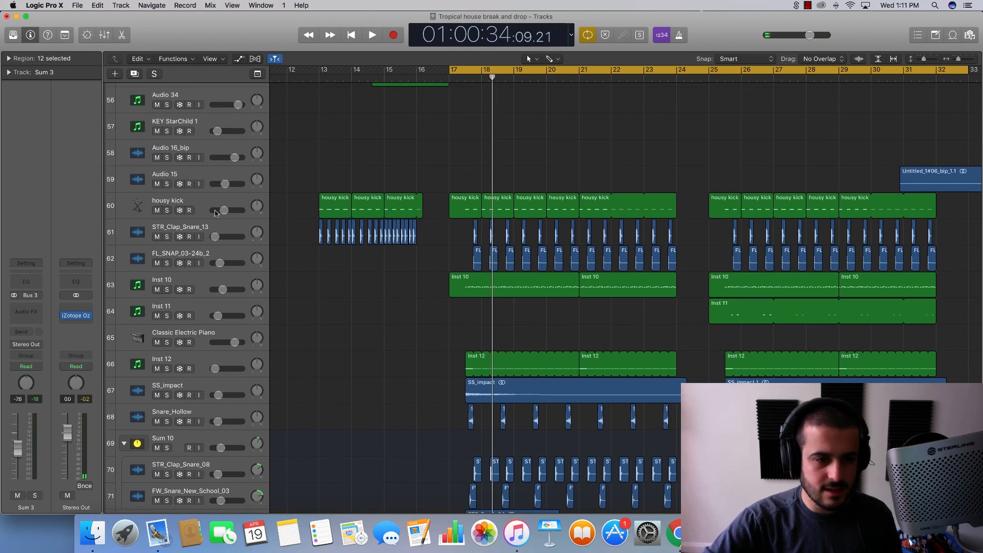
left_click(166, 210)
left_click(194, 200)
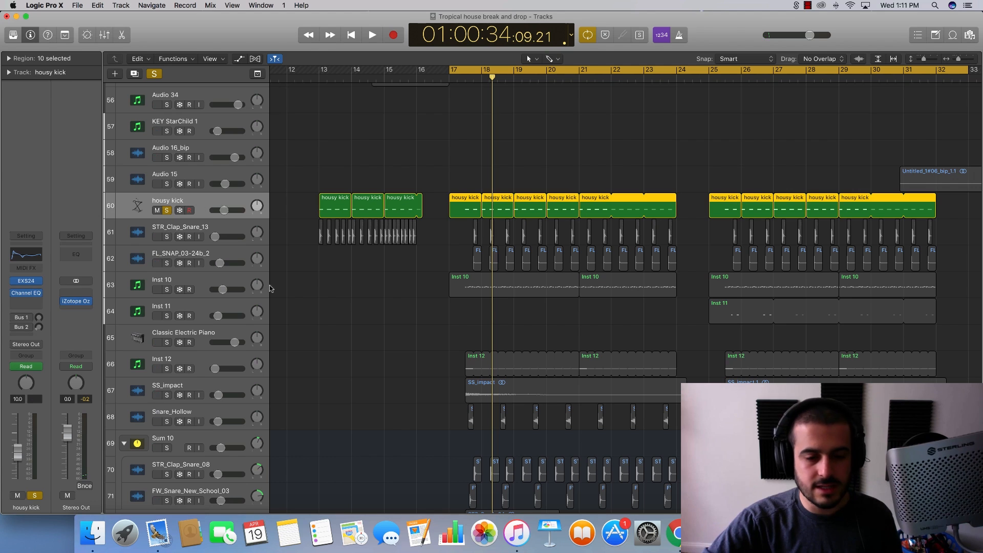
key("space")
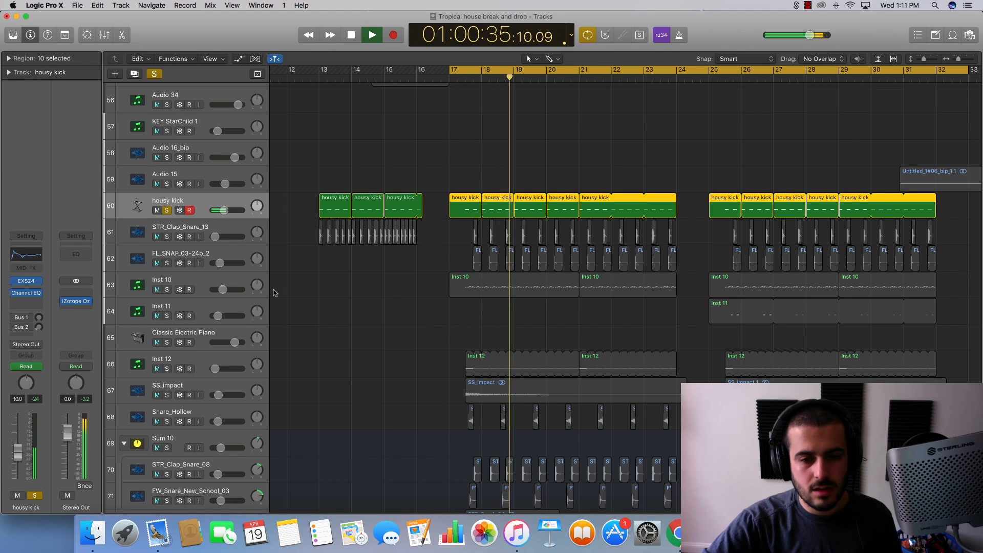
key("space")
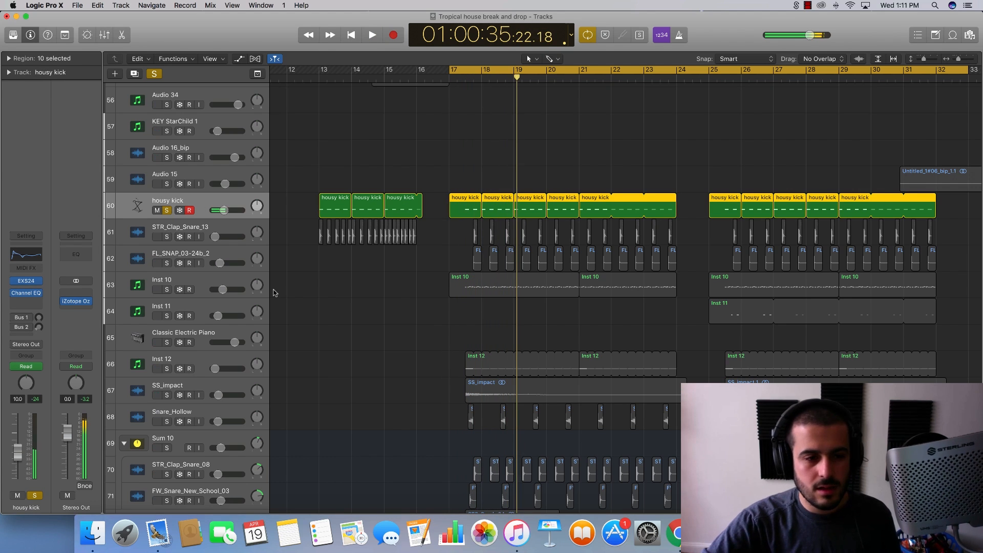
left_click(167, 210)
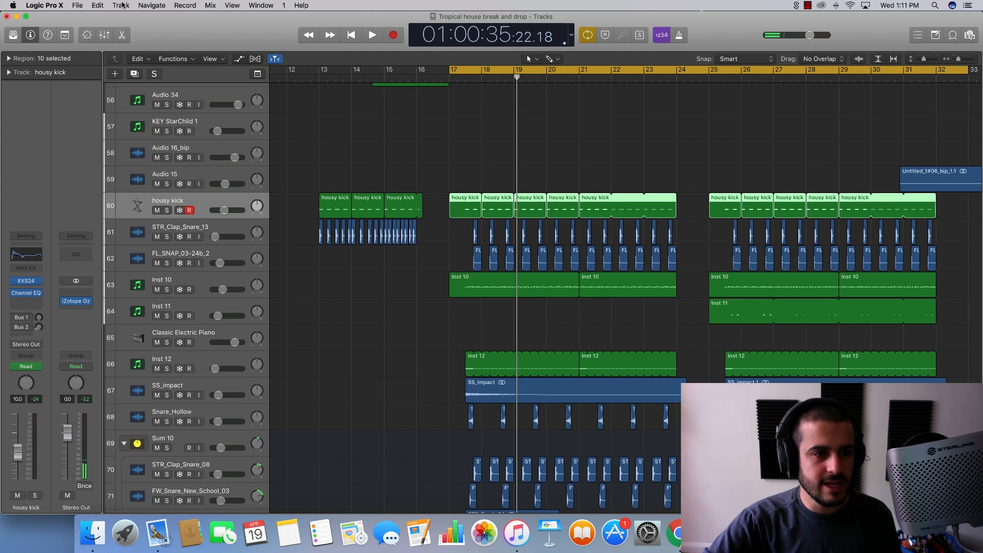
Create one new audio track below the housy kick track, using Input 1 and Output 1 + 2
left_click(117, 74)
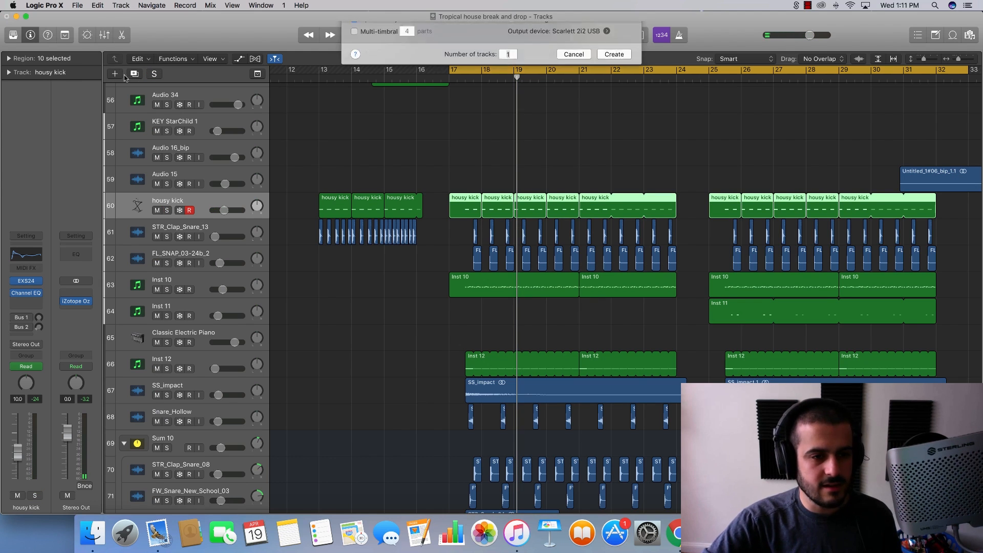
left_click(500, 48)
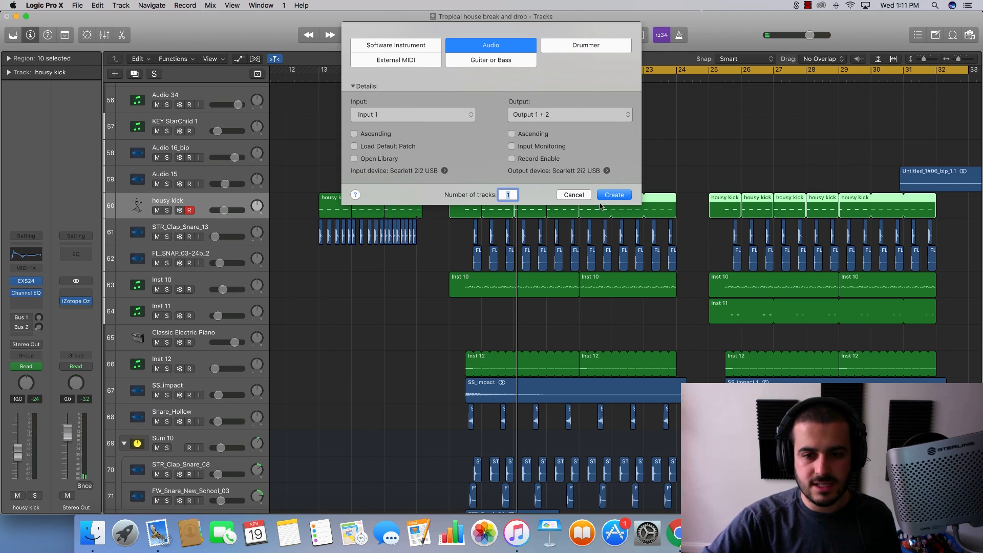
left_click(615, 194)
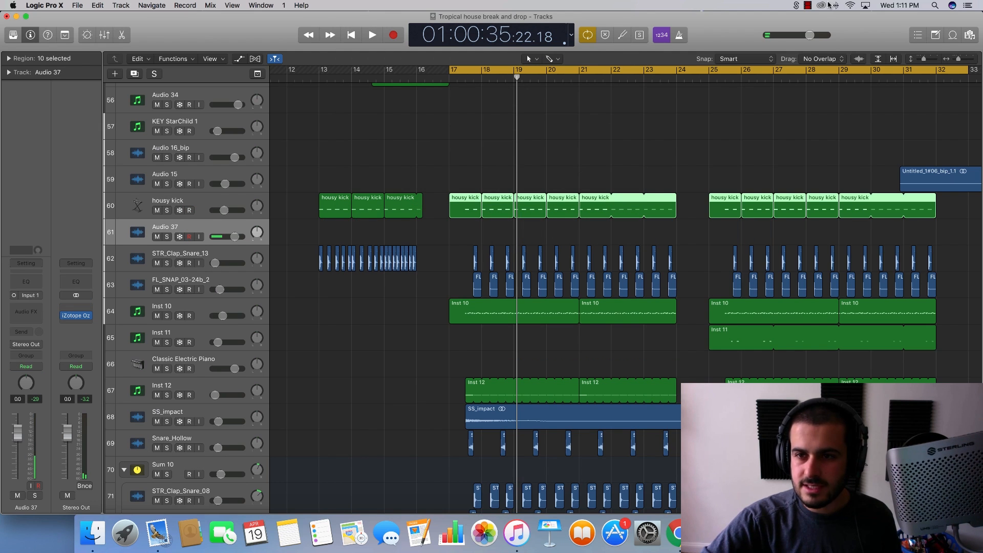
Search the Splice sound downloads for "kick" and place VFB2_13_Kick.wav at bar 17 on the new audio track
left_click(796, 6)
left_click(792, 45)
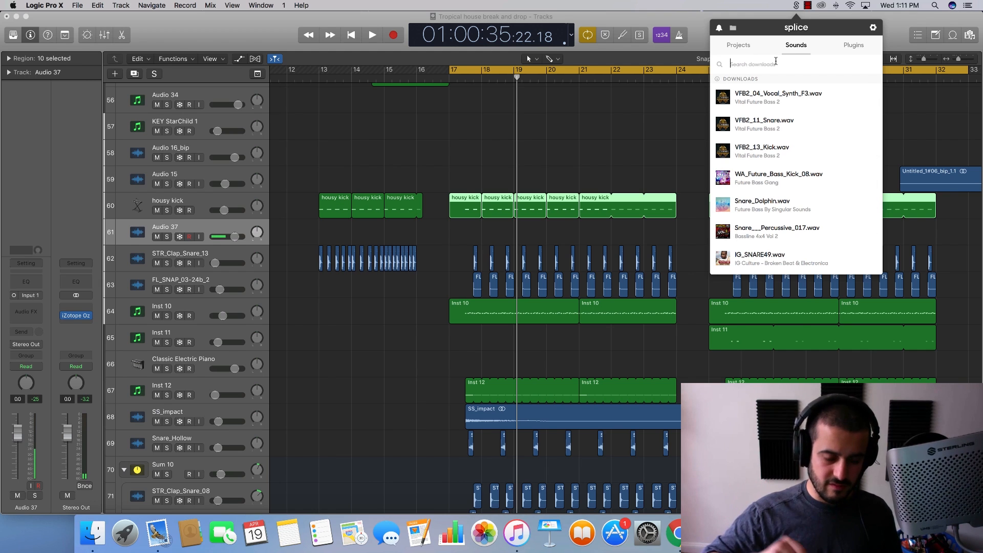
type("kick")
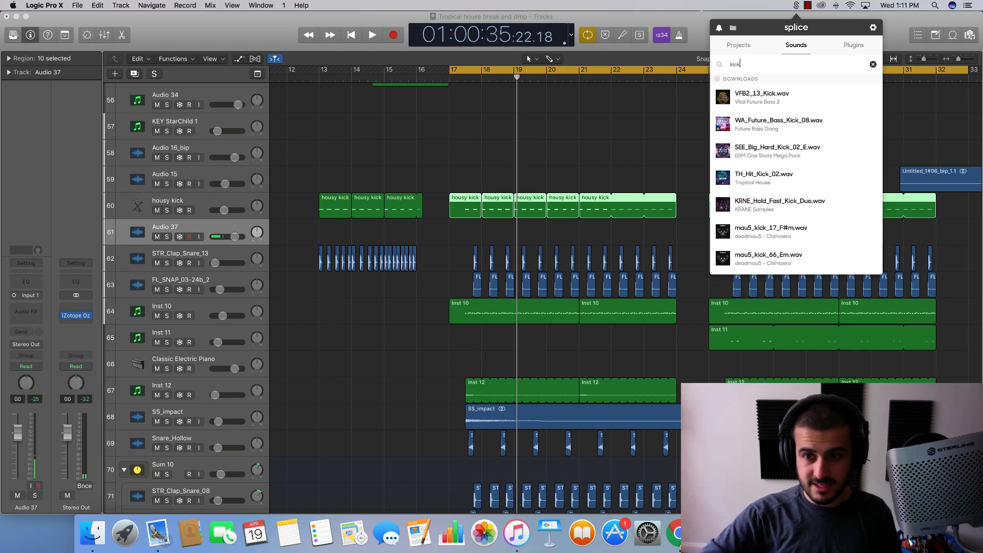
left_click_drag(763, 95, 401, 239)
key("super+Right")
key("super+Right")
key("super+Right")
key("super+Right")
key("super+Right")
scroll(466, 236, "left", 6)
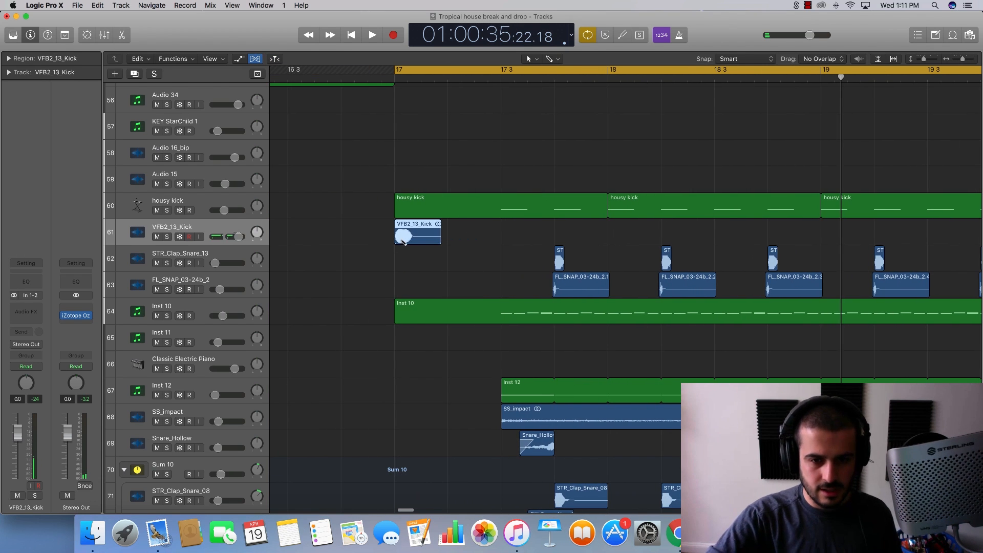
Repeat the VFB2_13_Kick region and align the copies so one kick falls on each of the four beats of bar 17
key("super+Down")
key("super+r")
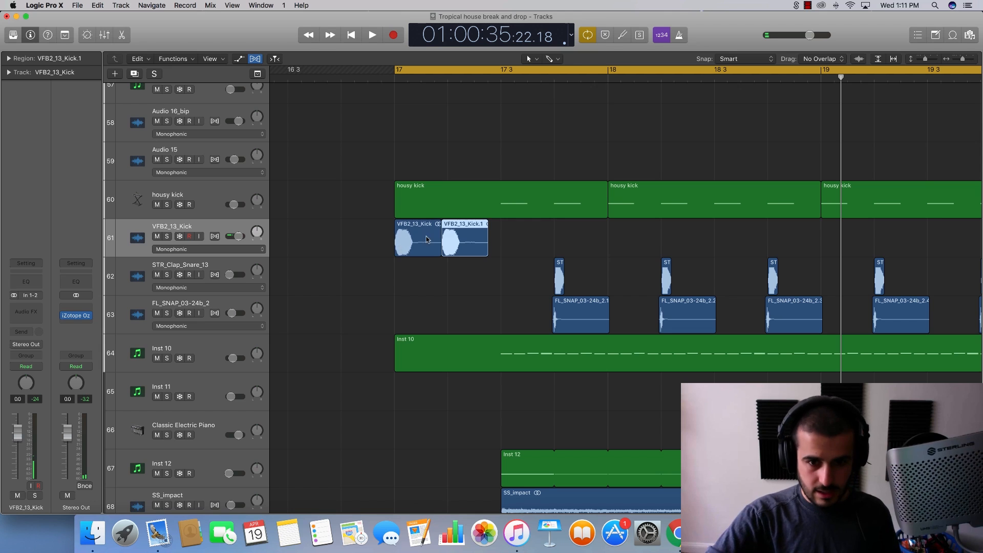
left_click_drag(458, 234, 519, 234)
left_click(743, 59)
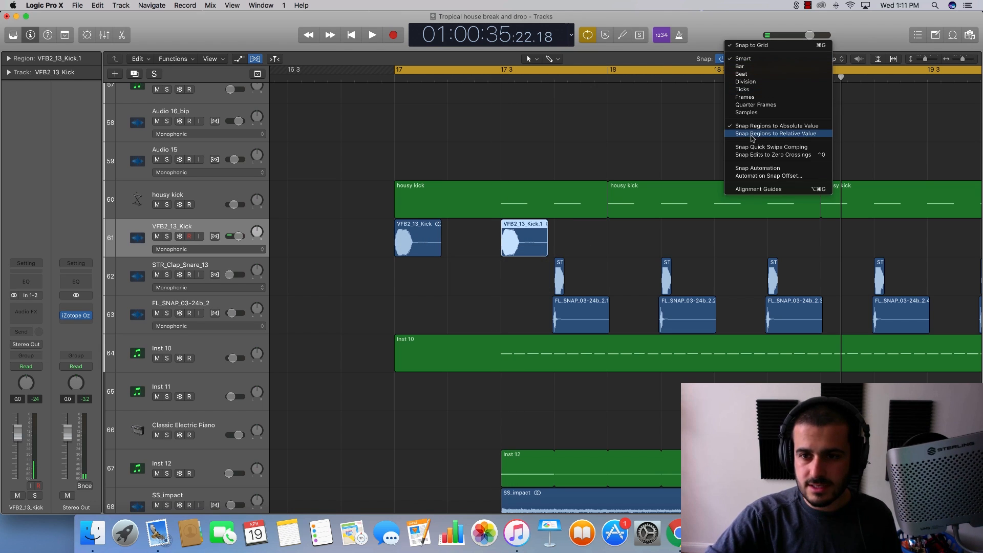
left_click(491, 237)
left_click(404, 248)
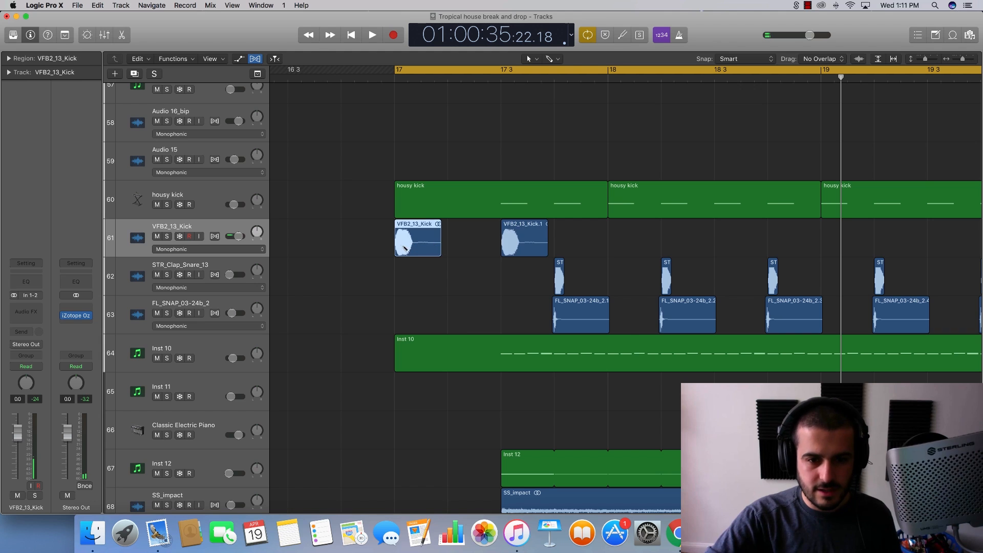
key("super+r")
left_click_drag(469, 243, 475, 243)
left_click(524, 244)
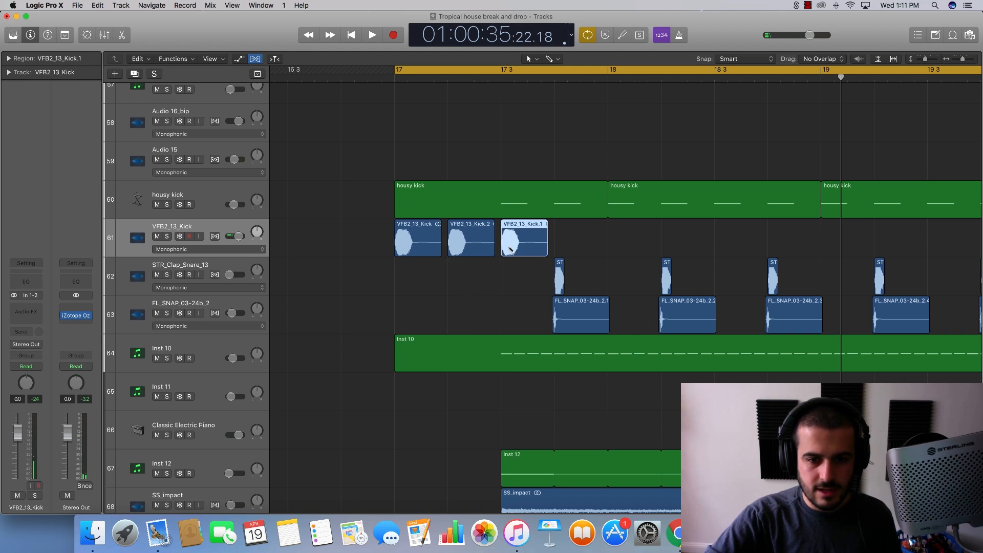
key("super+r")
left_click_drag(566, 240, 572, 242)
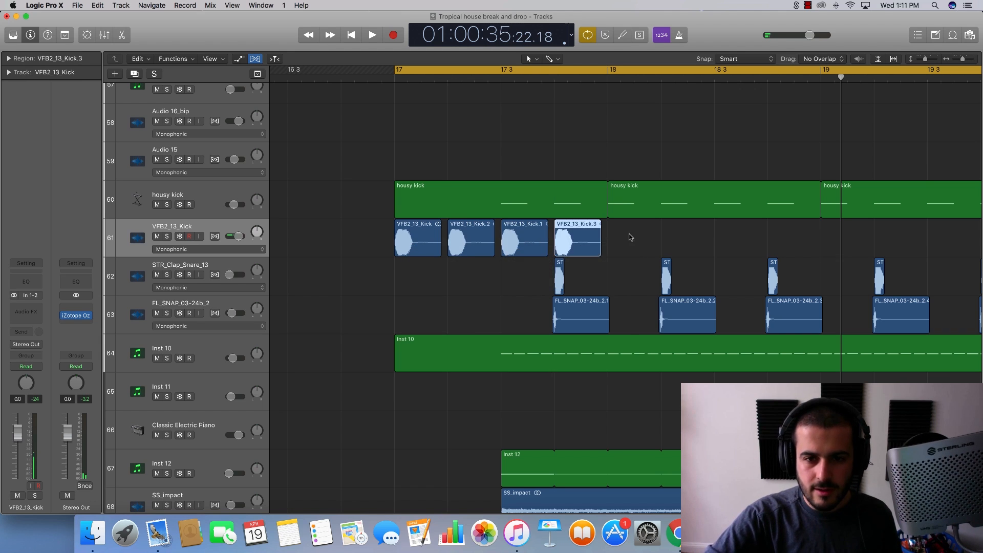
Repeat the four VFB2_13_Kick regions of bar 17 and align the copies to the beats of bar 18
left_click_drag(630, 235, 402, 240)
key("super+r")
left_click_drag(612, 236, 620, 237)
left_click(629, 185)
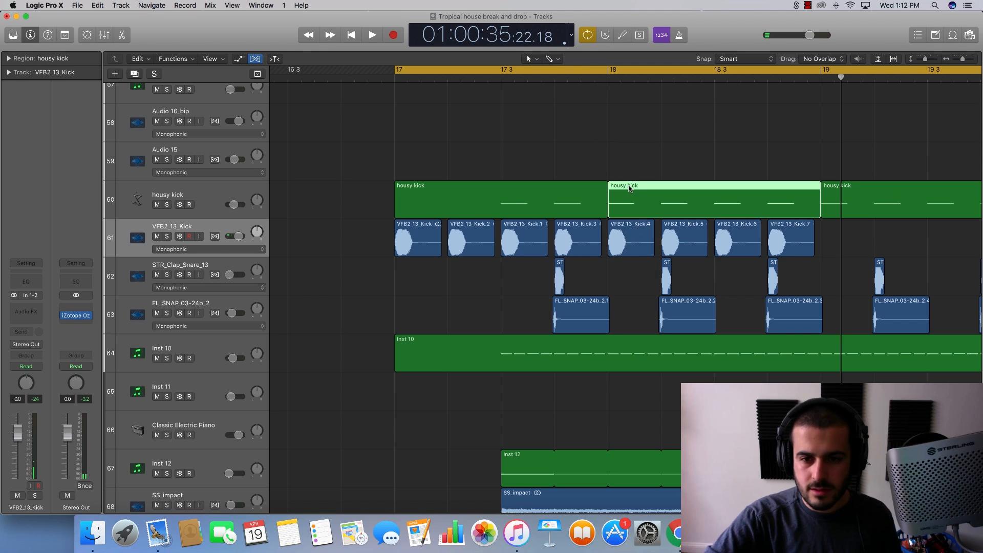
Repeat the eight kick regions of bars 17 and 18 and align the copies to start at bar 19
key("super+Left")
key("super+Left")
left_click_drag(736, 236, 460, 236)
key("super+r")
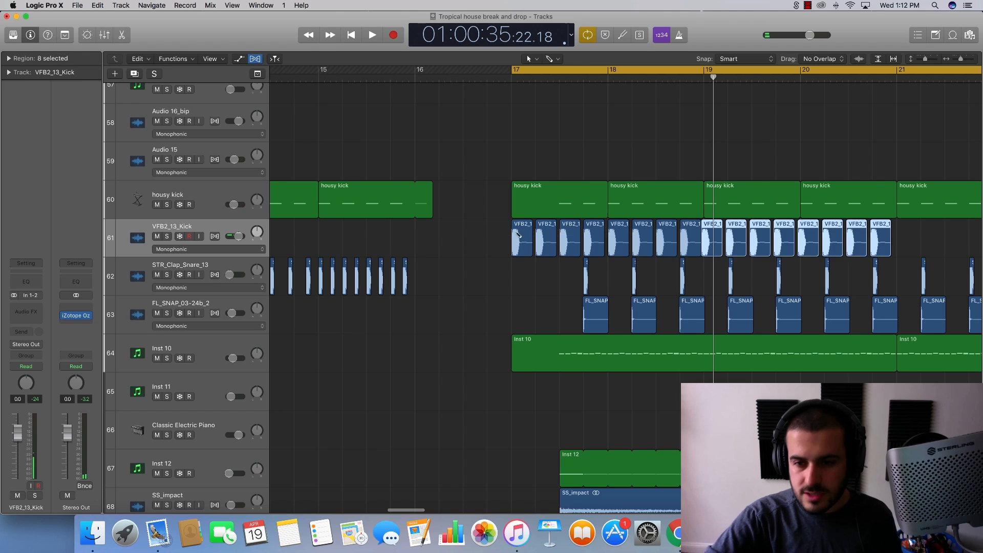
scroll(518, 235, "right", 5)
left_click_drag(600, 239, 605, 242)
Repeat the sixteen kick regions from bar 21 onward and delete the copies that run past bar 24
left_click_drag(828, 237, 367, 238)
key("super+r")
scroll(497, 225, "right", 9)
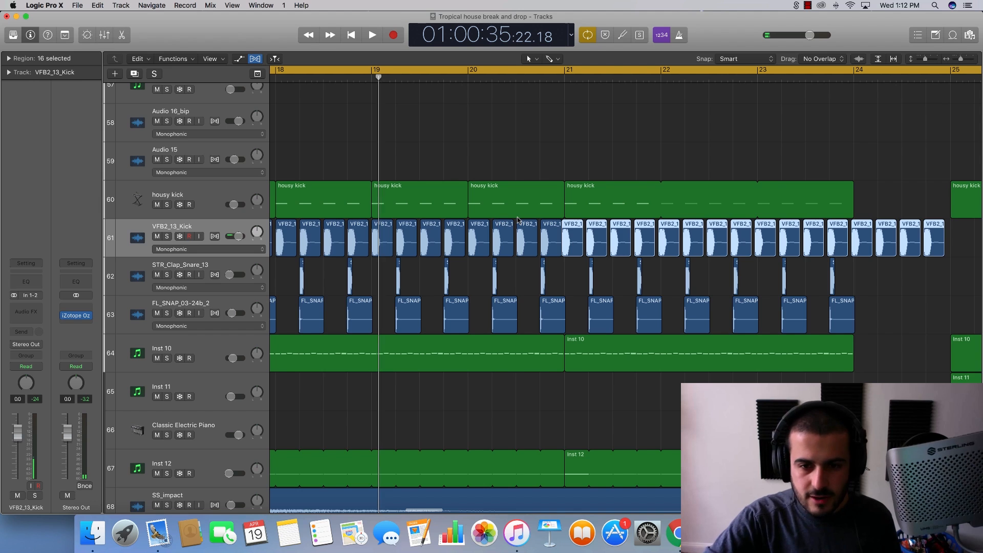
scroll(568, 228, "up", 5)
left_click_drag(582, 228, 583, 229)
scroll(599, 229, "down", 6)
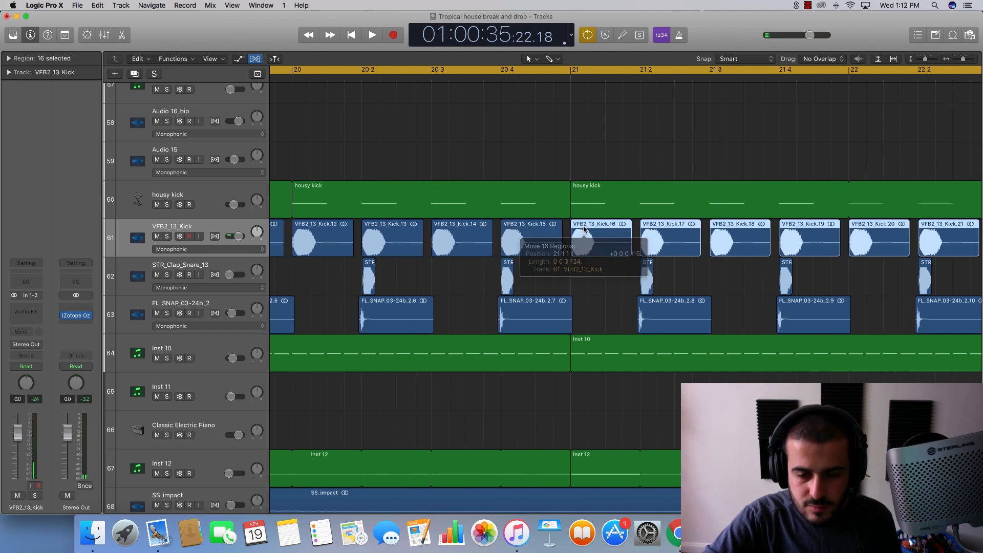
left_click_drag(783, 232, 351, 241)
key("Delete")
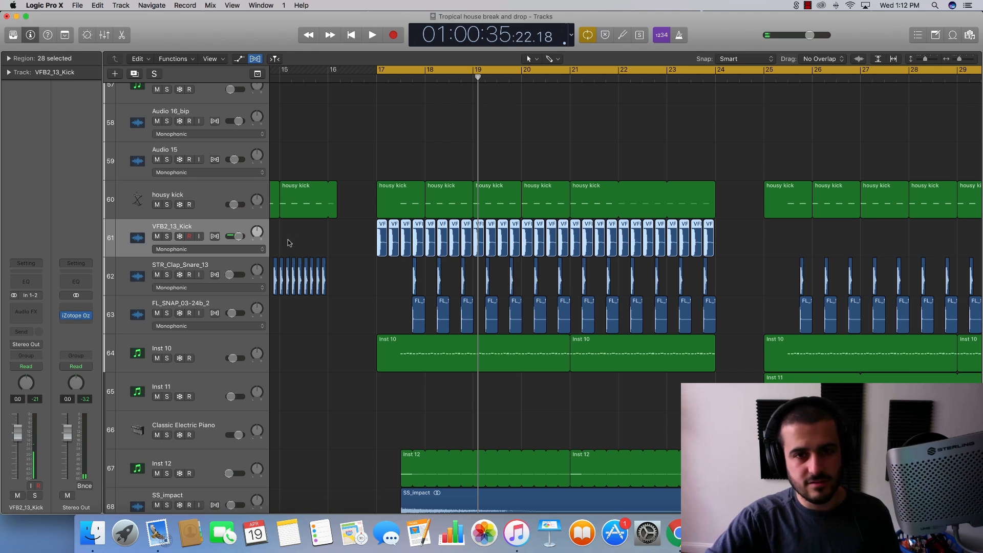
Widen the track headers, lower the VFB2_13_Kick track's volume to -16.8 dB and audition it in solo
scroll(333, 241, "up", 6)
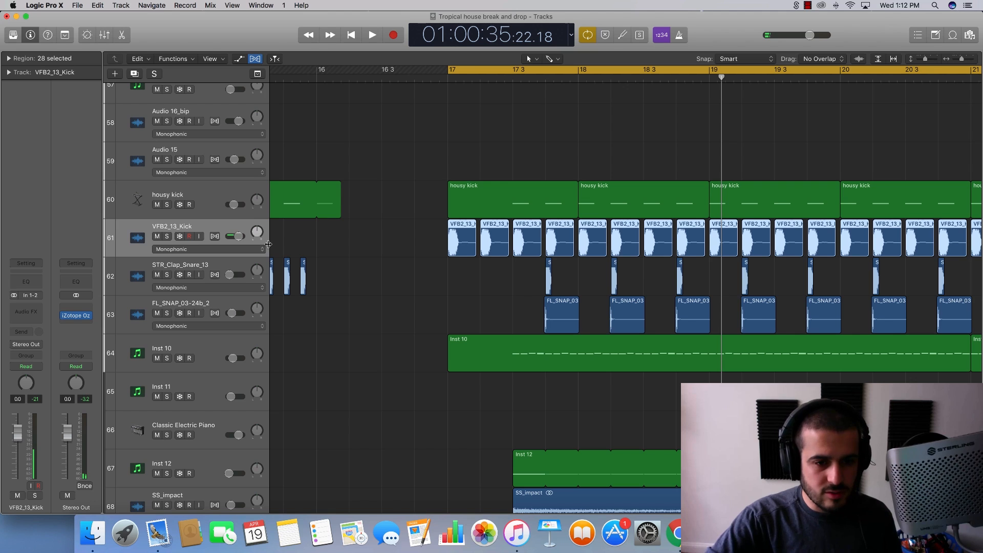
left_click_drag(268, 244, 314, 249)
left_click_drag(274, 236, 249, 236)
key("s")
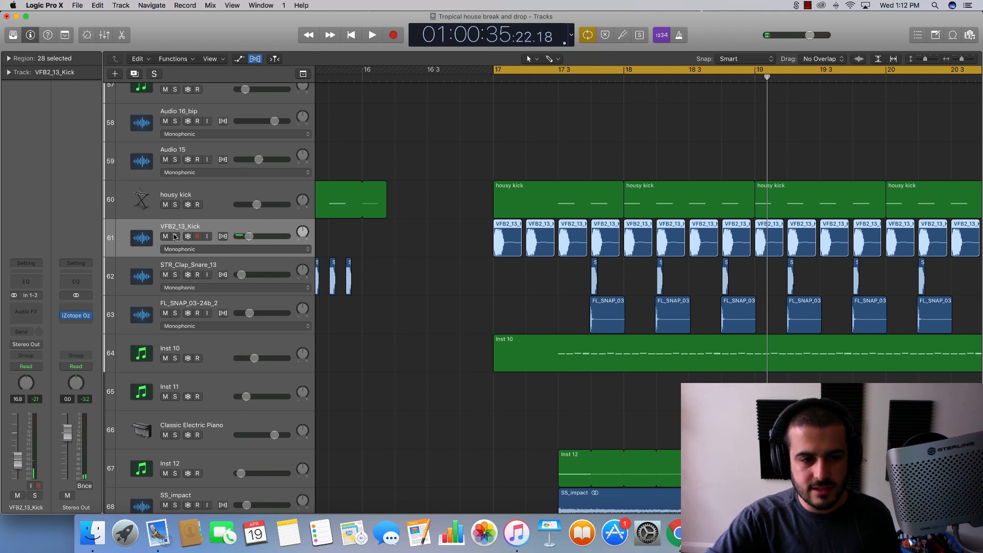
key("space")
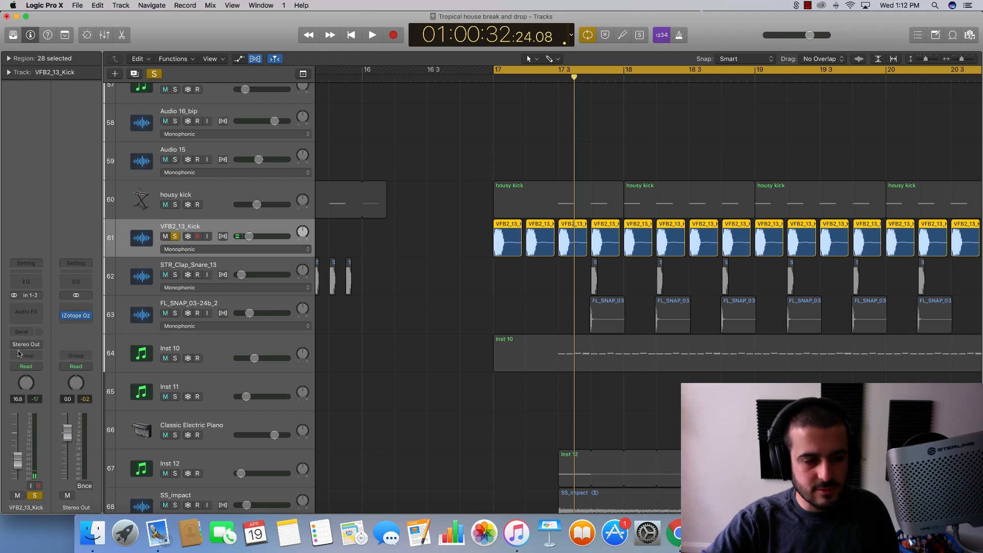
Set the VFB2_13_Kick track's output to No Output and play the soloed track to check its routing
left_click(36, 347)
left_click(28, 341)
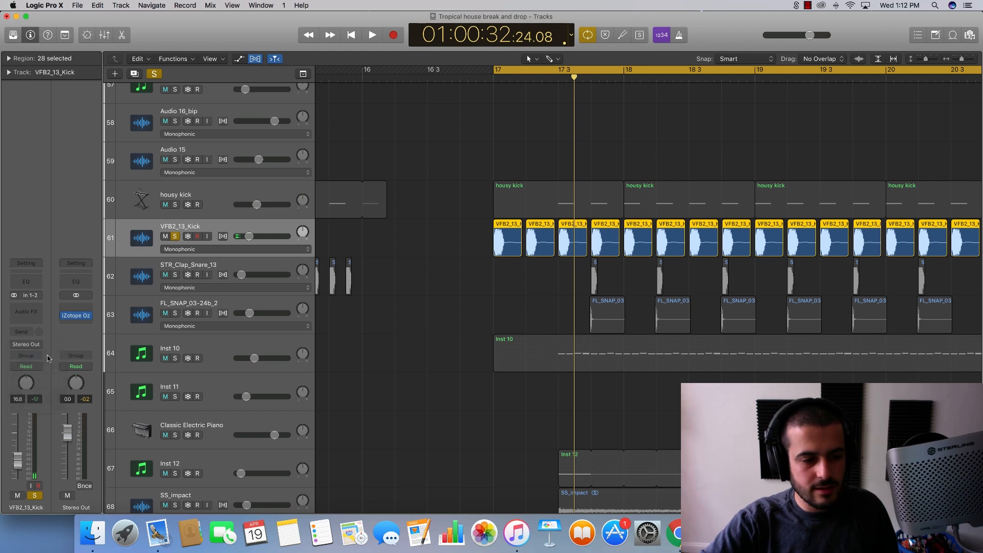
key("space")
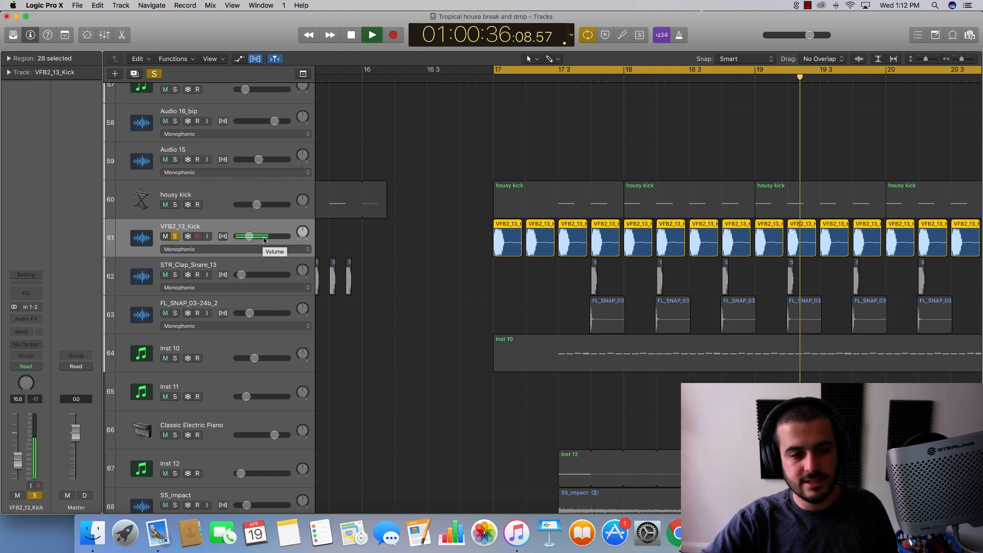
key("space")
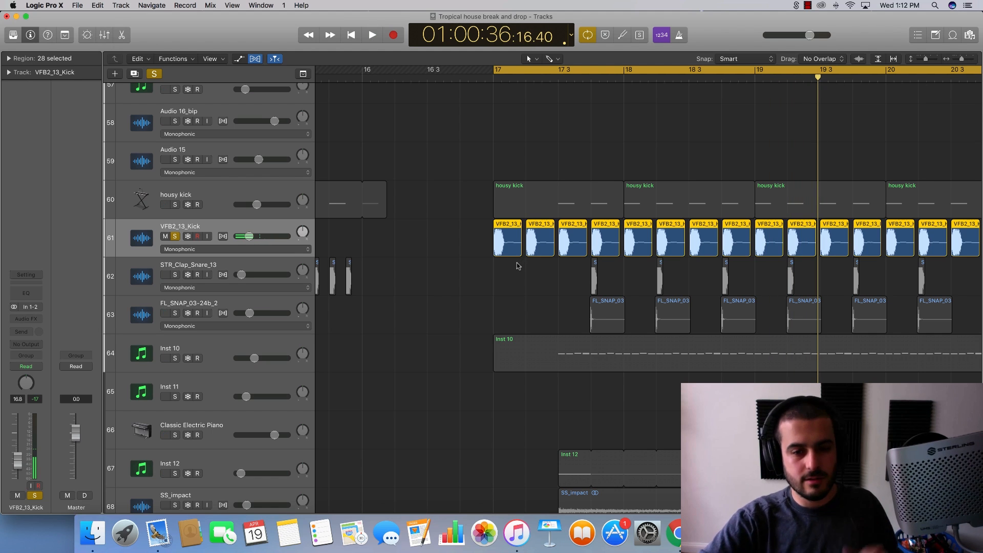
Shorten all selected VFB2_13_Kick regions together so that only the initial hit of each kick remains
key("super+Right")
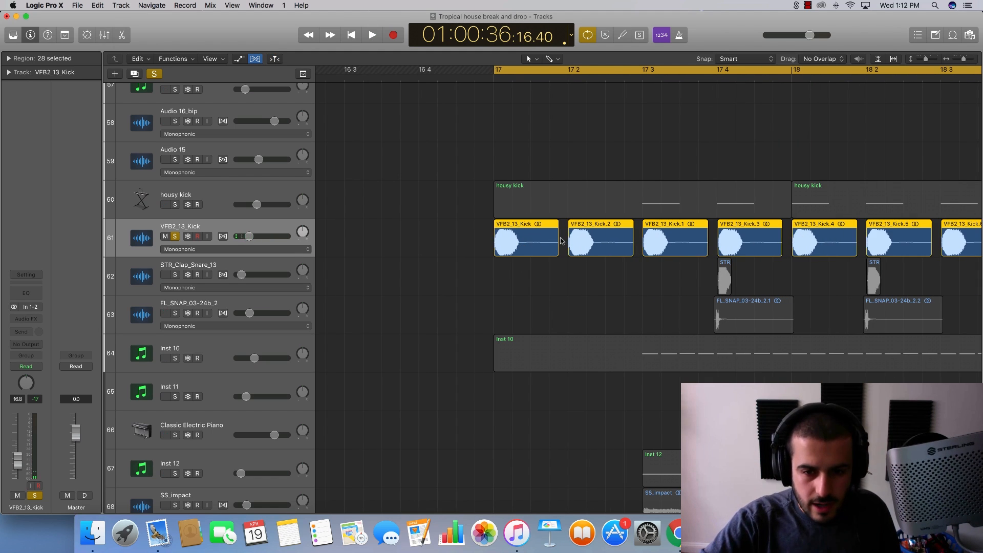
key("super+Right")
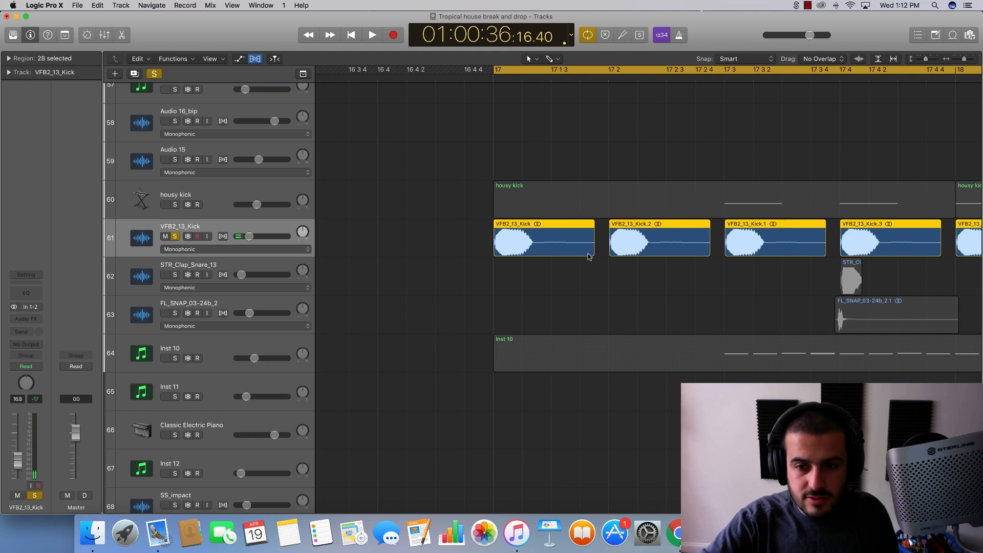
scroll(690, 238, "right", 5)
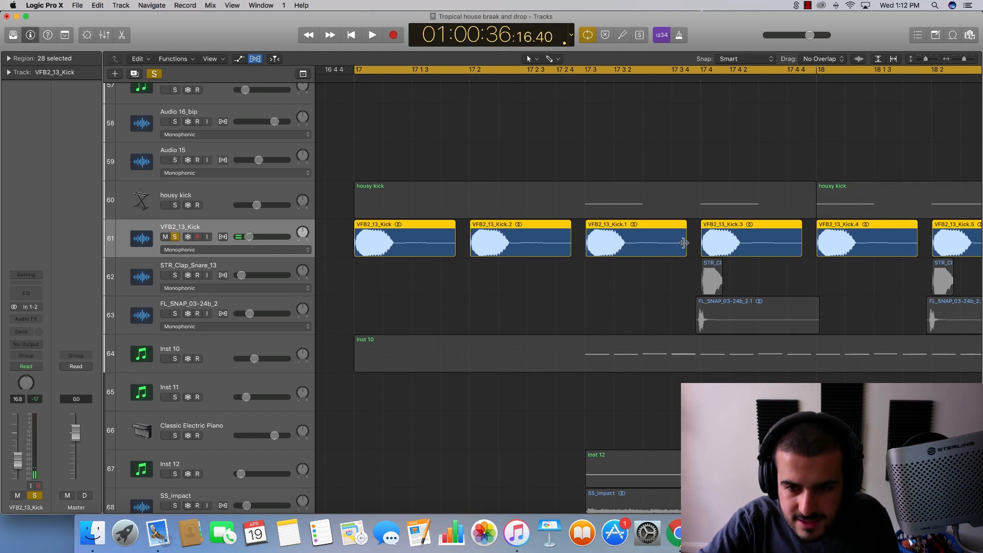
left_click_drag(661, 244, 609, 243)
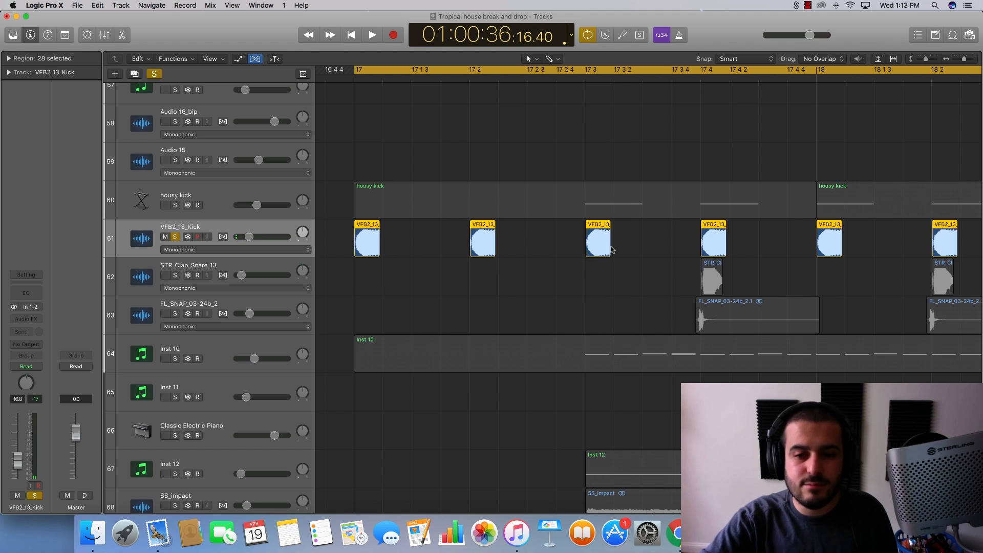
left_click_drag(609, 249, 601, 251)
key("super+Left")
key("super+Left")
key("super+Left")
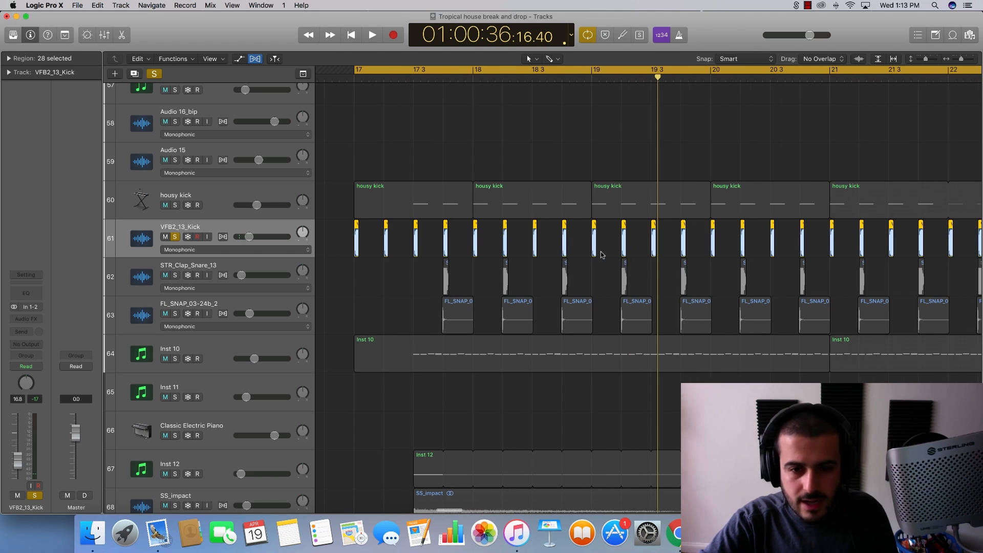
key("super+Left")
Play the trimmed kicks from bar 17 in solo, and turn off the VFB2_13_Kick track's solo
key("space")
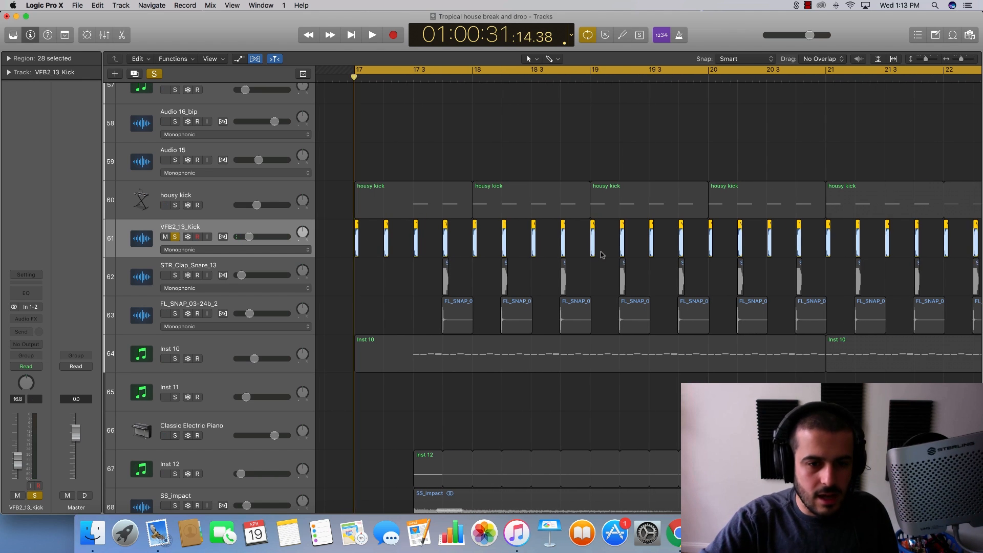
key("super+Left")
key("super+Left")
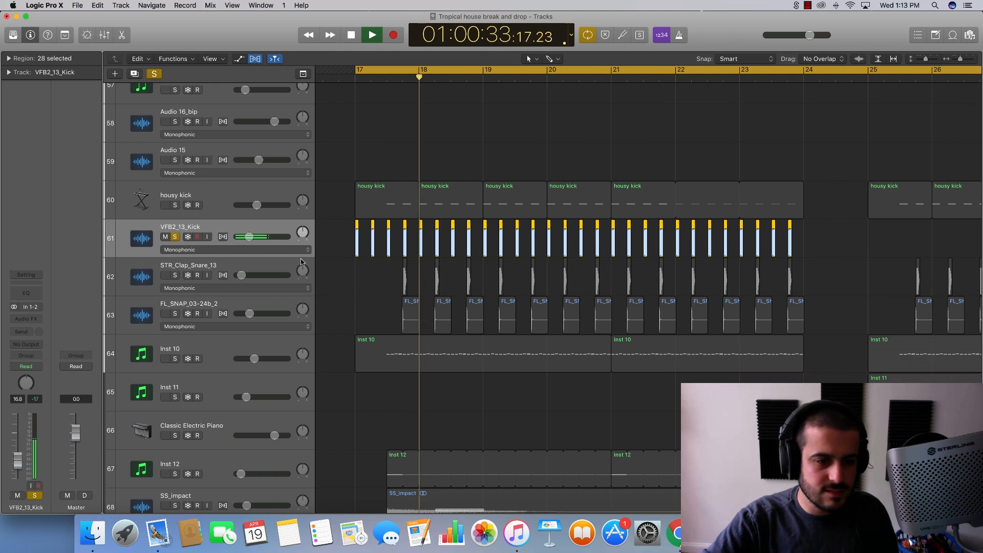
key("space")
left_click(175, 238)
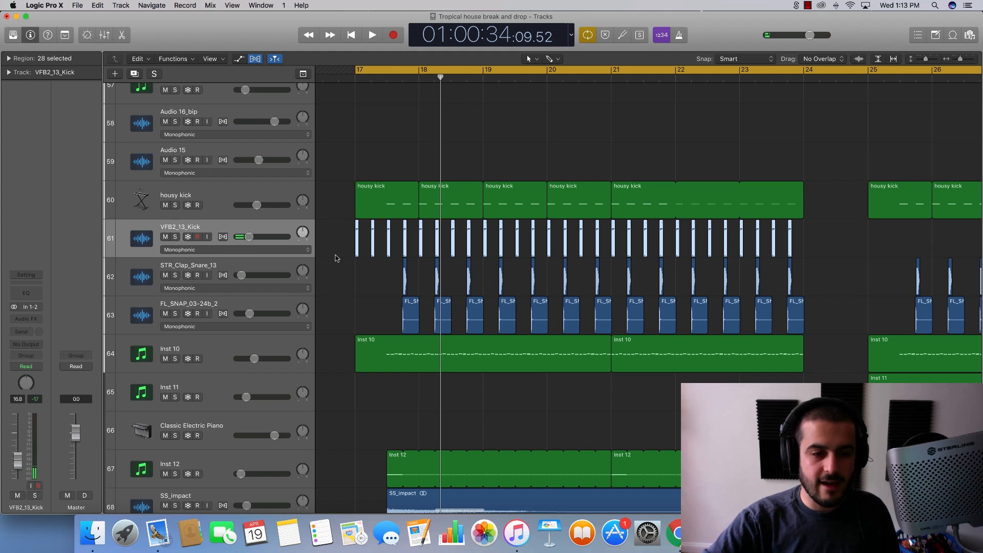
Select the Sum 3 stack track and solo it
scroll(337, 258, "up", 2)
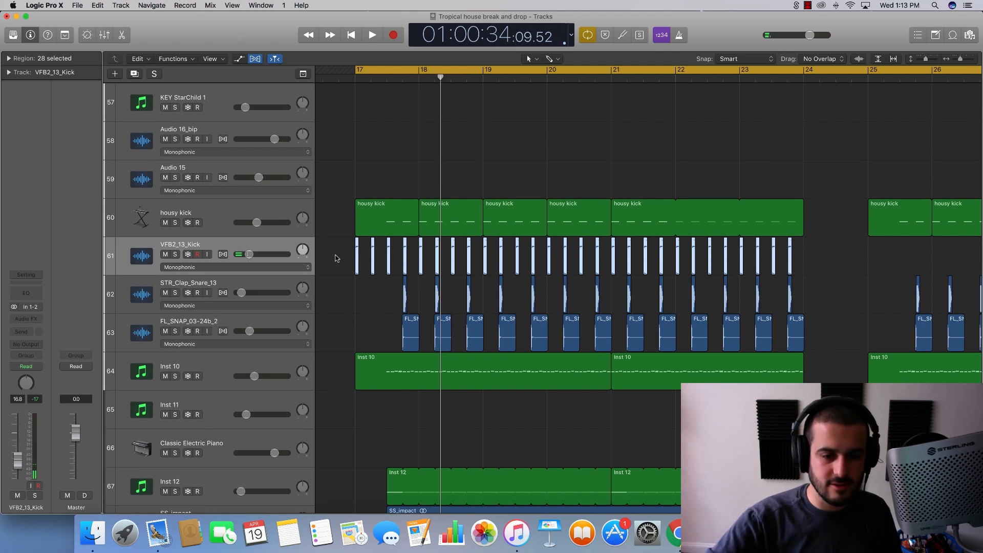
scroll(398, 264, "up", 10)
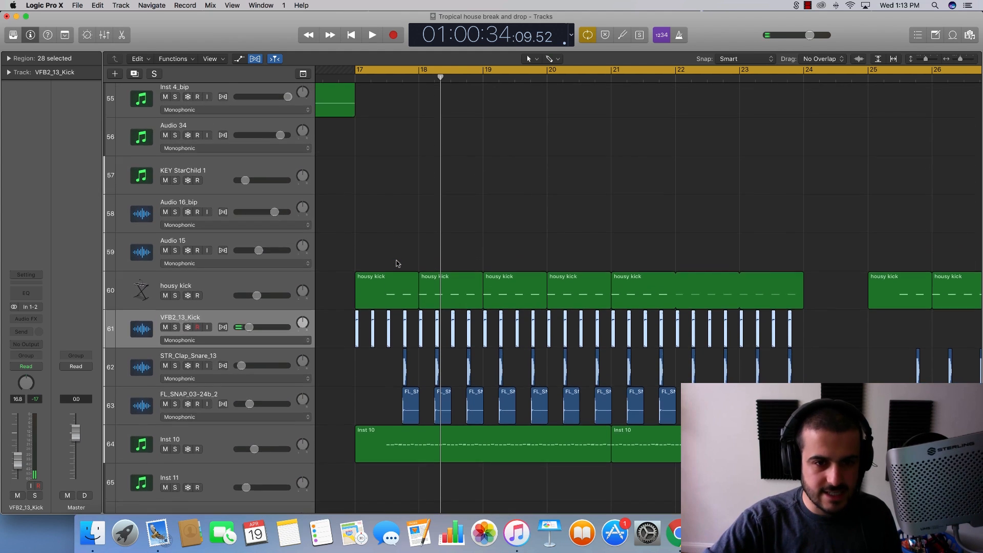
scroll(397, 263, "up", 20)
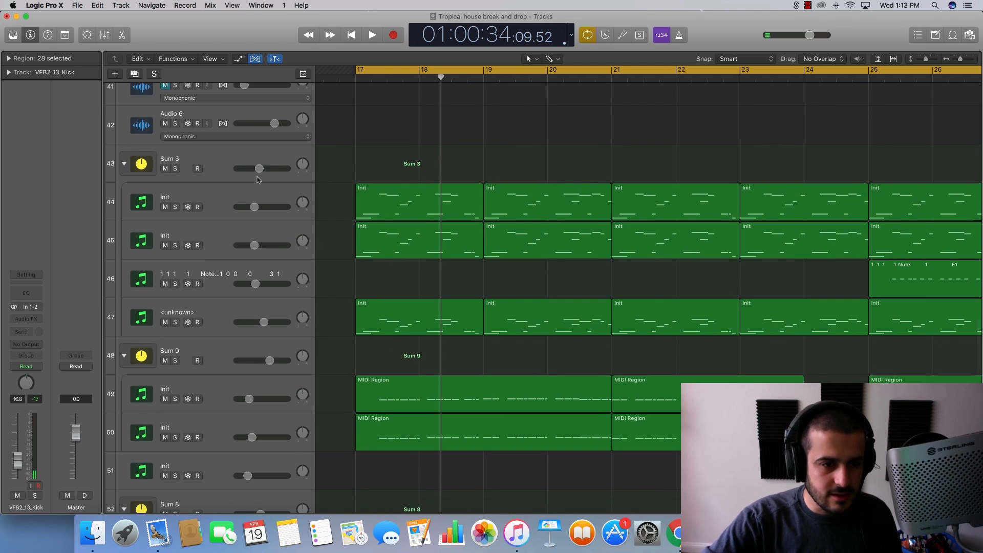
left_click(187, 169)
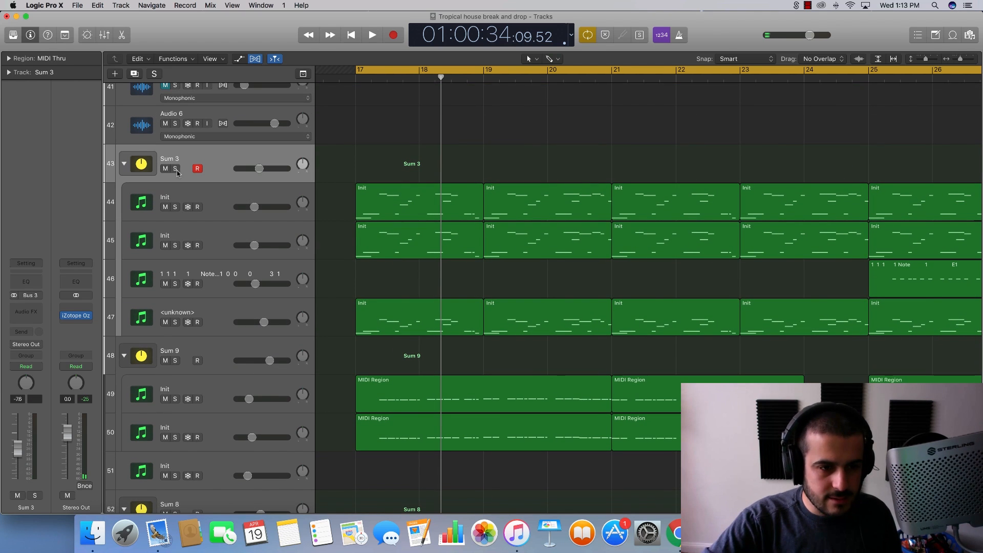
left_click(175, 169)
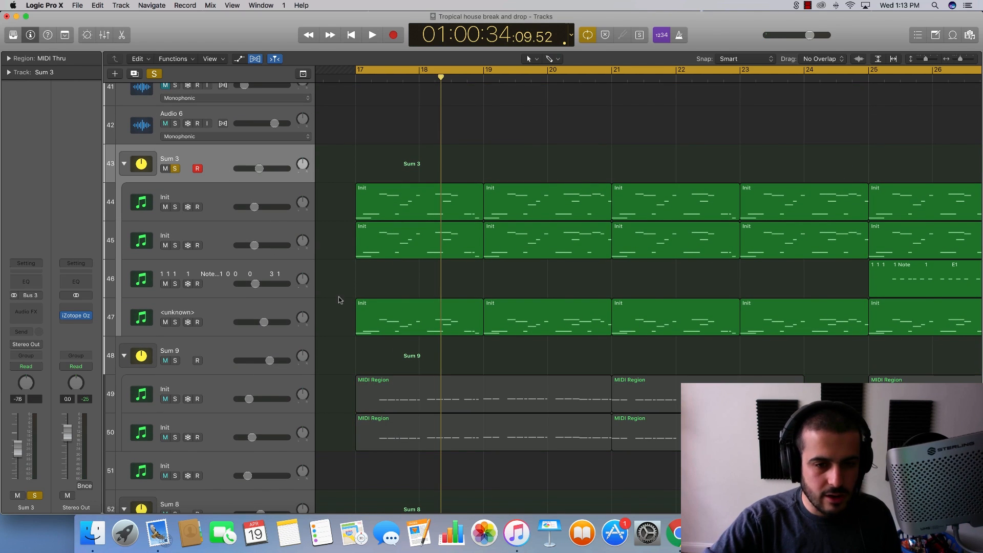
Play the soloed Sum 3 stack briefly, and insert a stereo Compressor from the Dynamics effects on it
key("space")
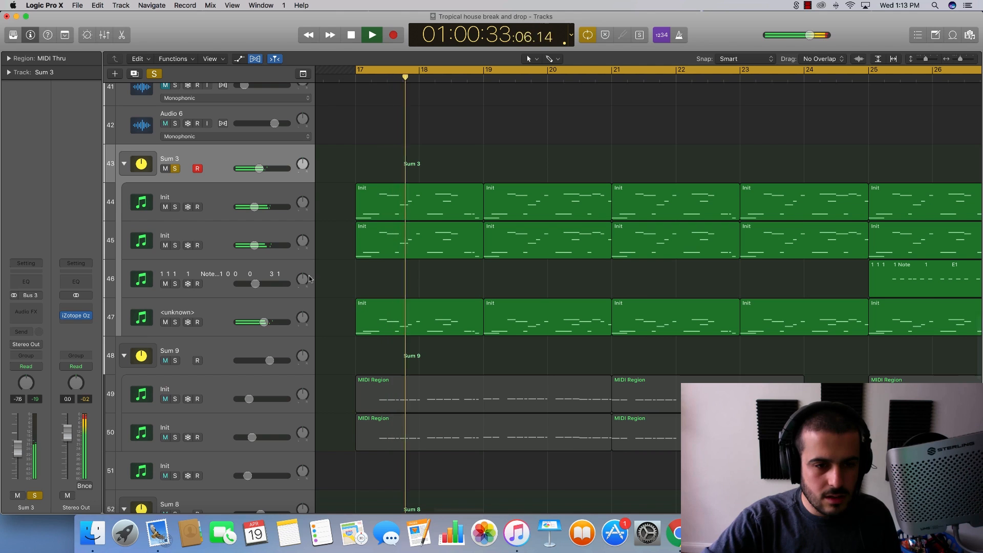
key("space")
left_click(29, 307)
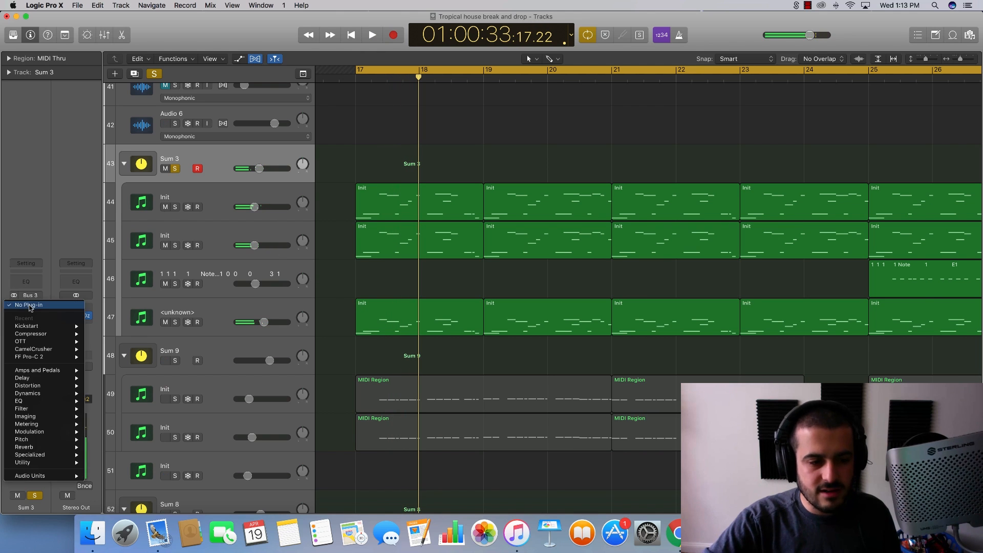
mouse_move(46, 393)
mouse_move(134, 402)
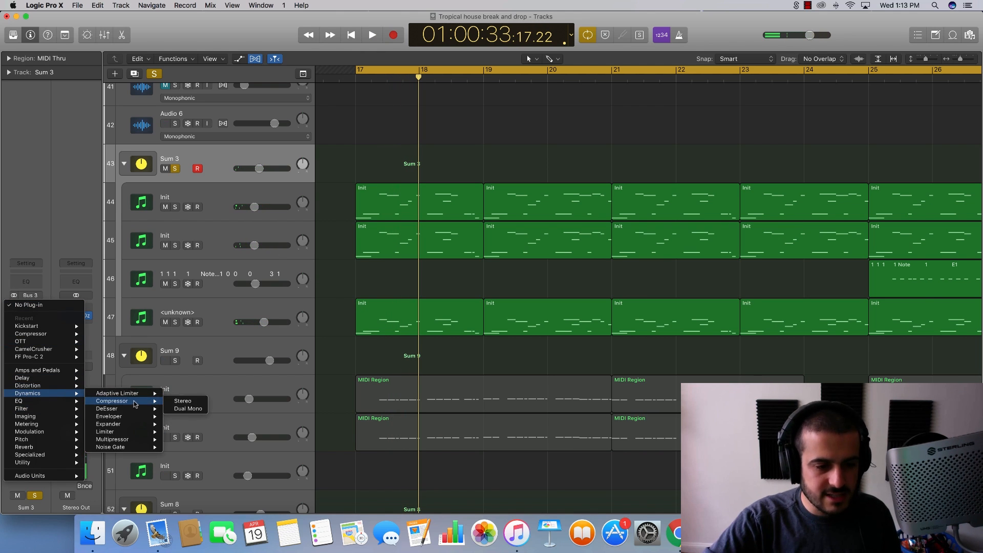
left_click(179, 402)
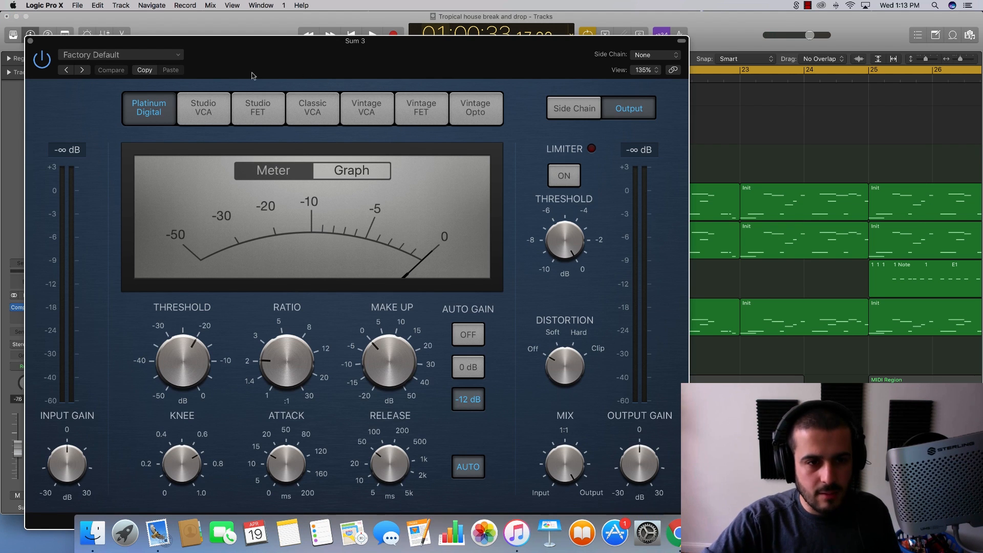
Go through the compressor's circuit models from Studio VCA to Vintage Opto, and choose Vintage FET
left_click(215, 100)
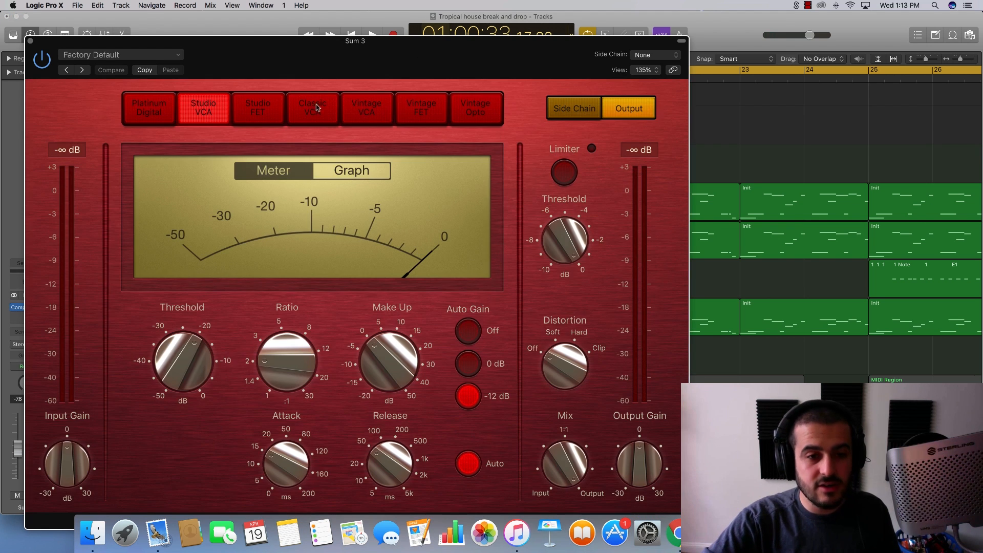
left_click(272, 109)
left_click(318, 105)
left_click(366, 107)
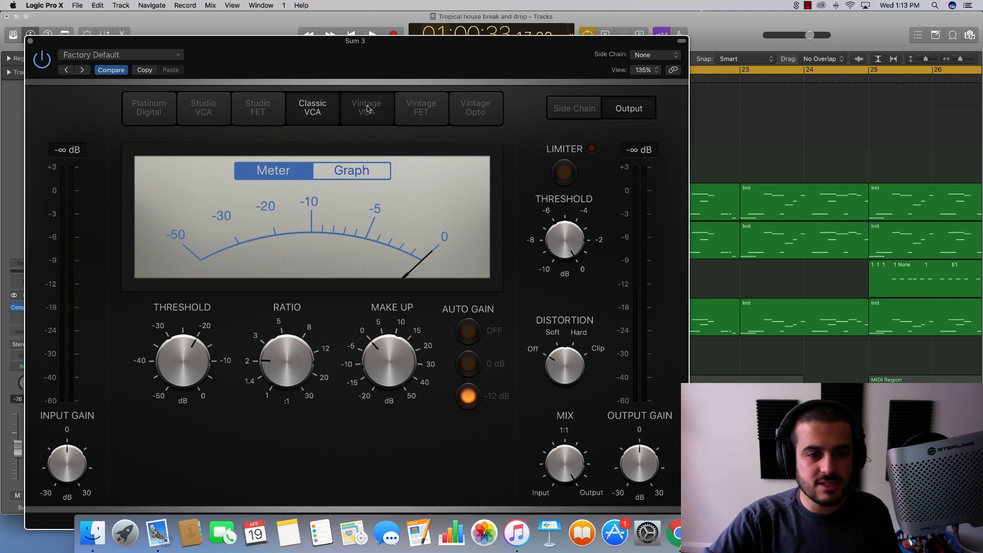
left_click(416, 111)
left_click(462, 114)
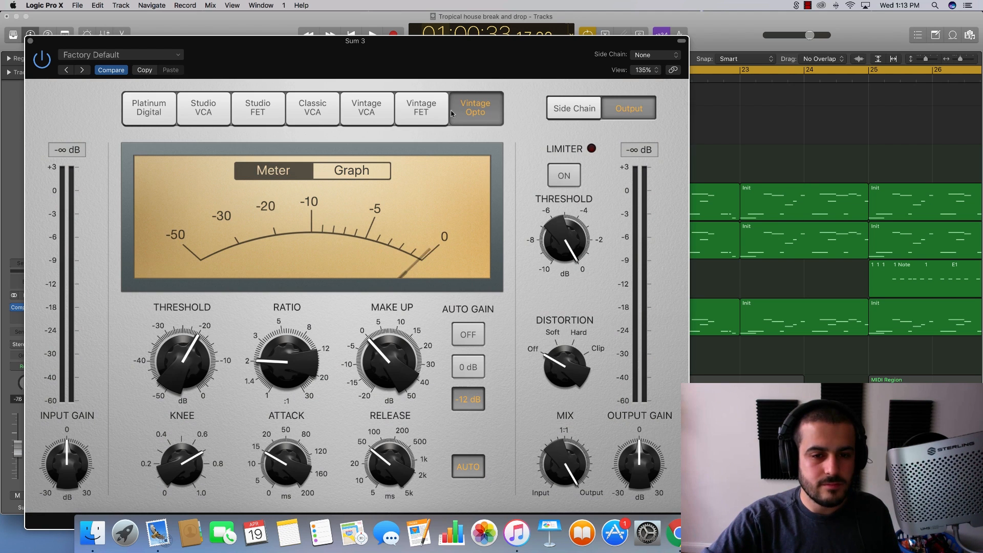
left_click(431, 114)
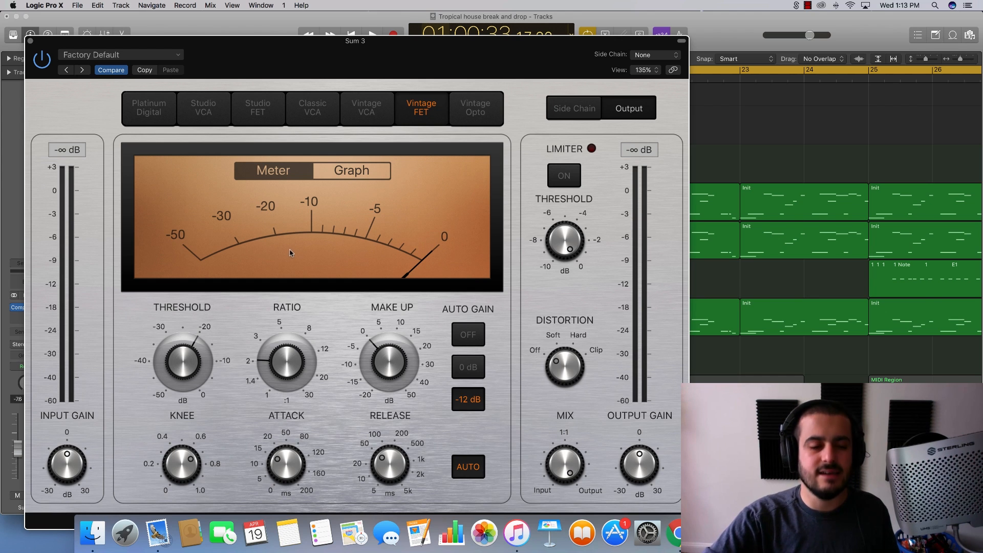
Switch the compressor's display to the graph and raise the ratio to about 3:1
left_click(358, 169)
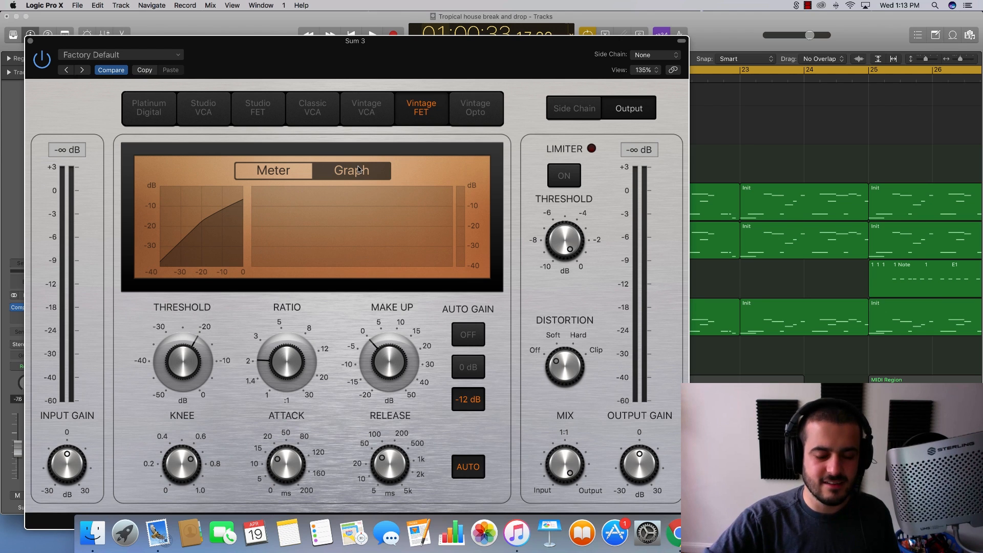
left_click_drag(288, 369, 287, 338)
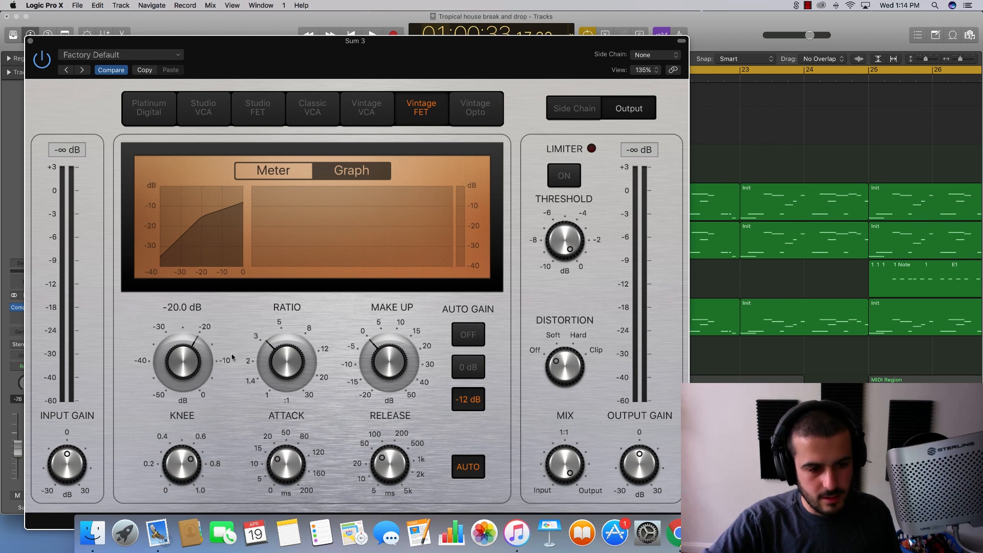
left_click_drag(542, 62, 611, 36)
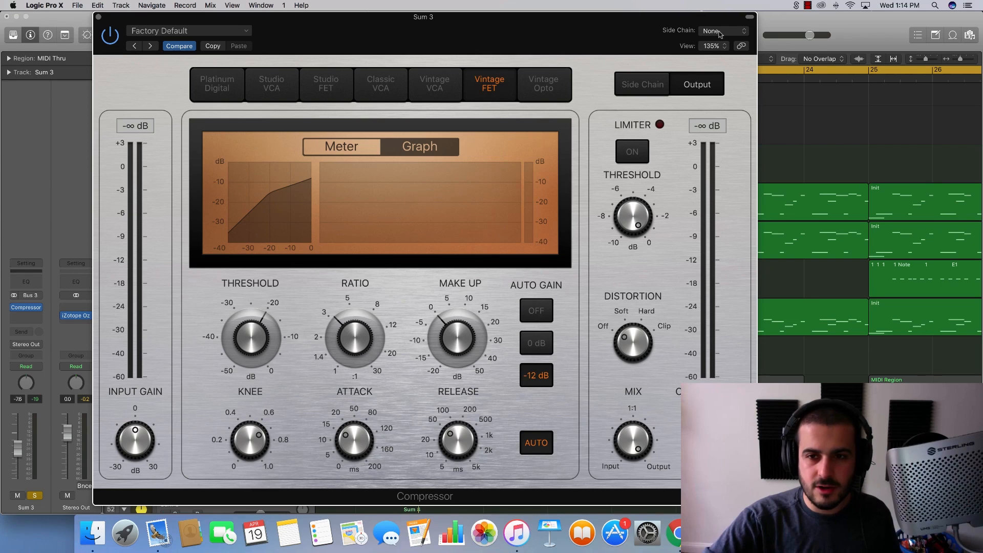
View the compressor's available side-chain sources without choosing one, and close the compressor window
left_click(702, 31)
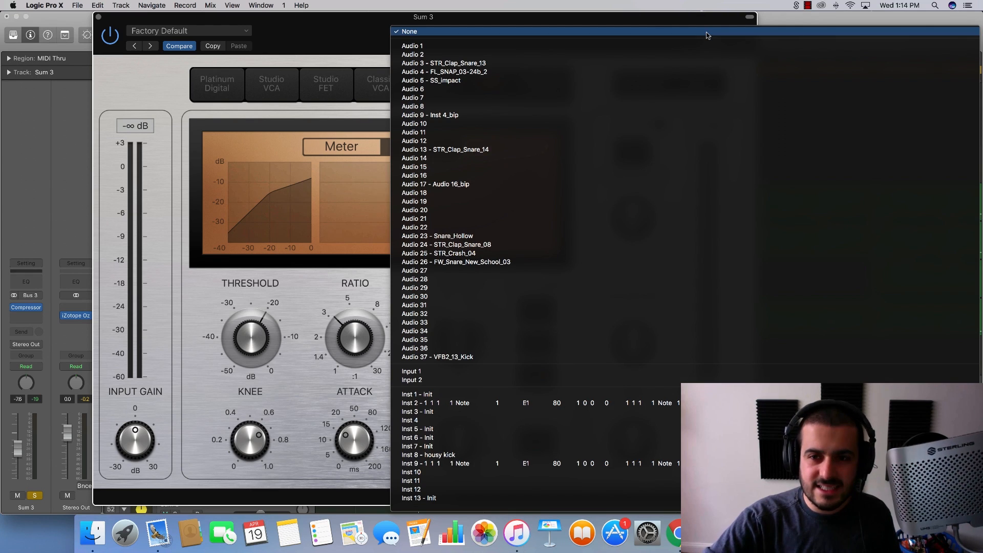
left_click(301, 24)
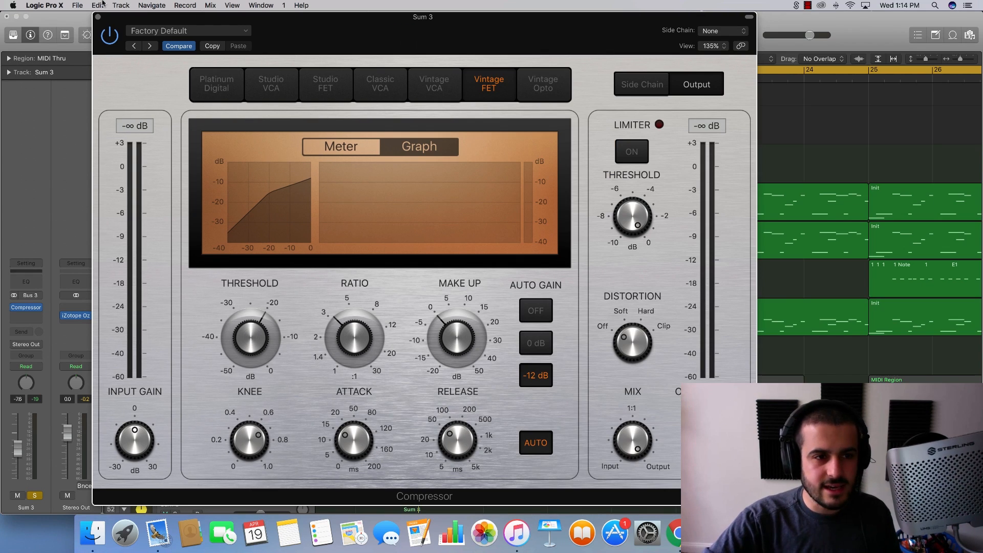
left_click(98, 18)
Rename the VFB2_13_Kick track to GHOST SHIT!!!
scroll(299, 197, "down", 10)
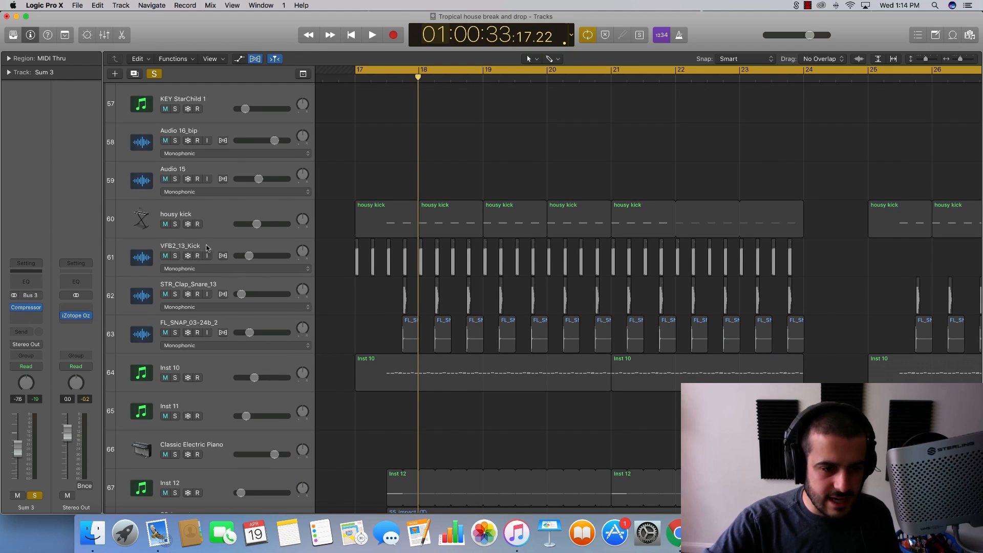
left_click(200, 246)
double_click(195, 246)
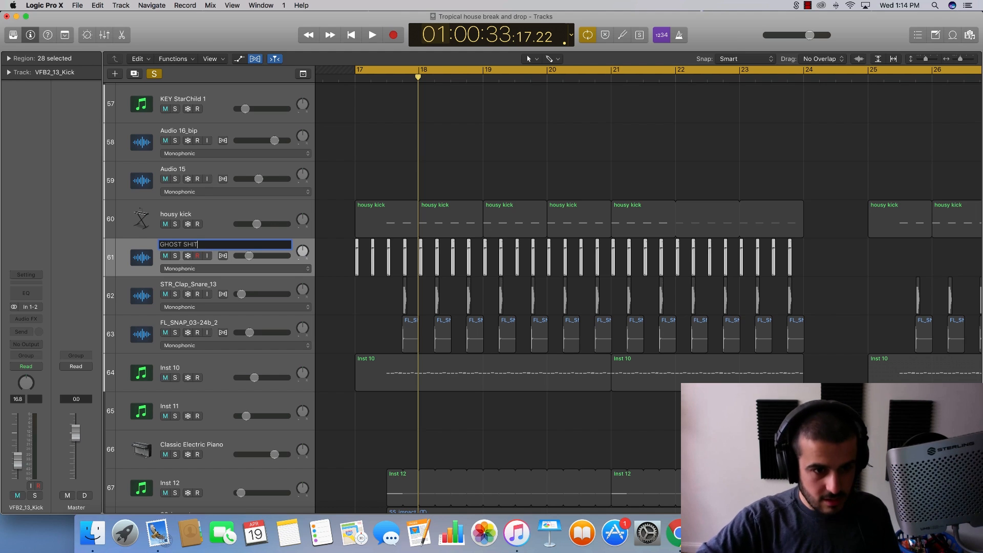
key("Return")
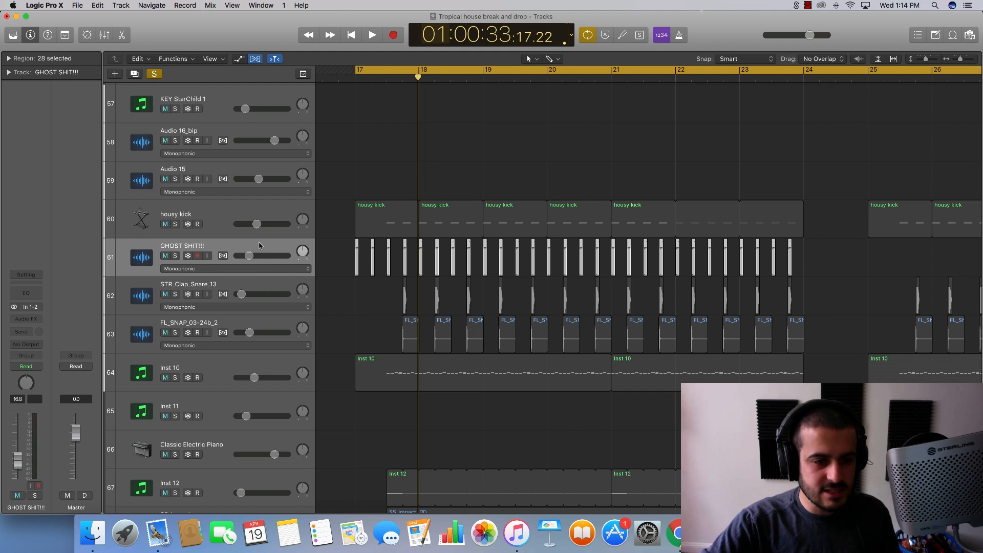
Set the side-chain source of the Sum 3 stack's compressor to Audio 37 - GHOST SHIT!!!
scroll(231, 268, "up", 2)
scroll(191, 268, "up", 10)
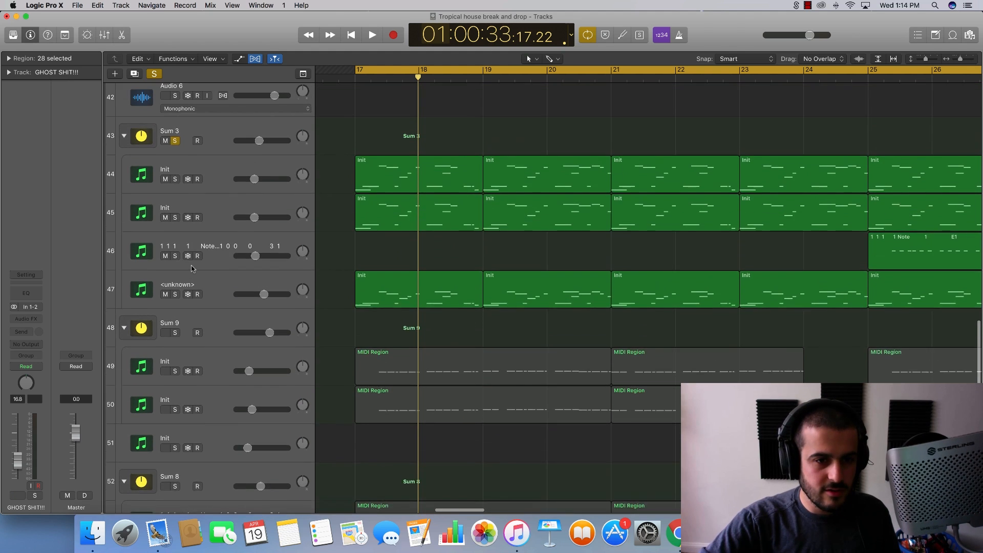
scroll(192, 268, "up", 1)
left_click(214, 156)
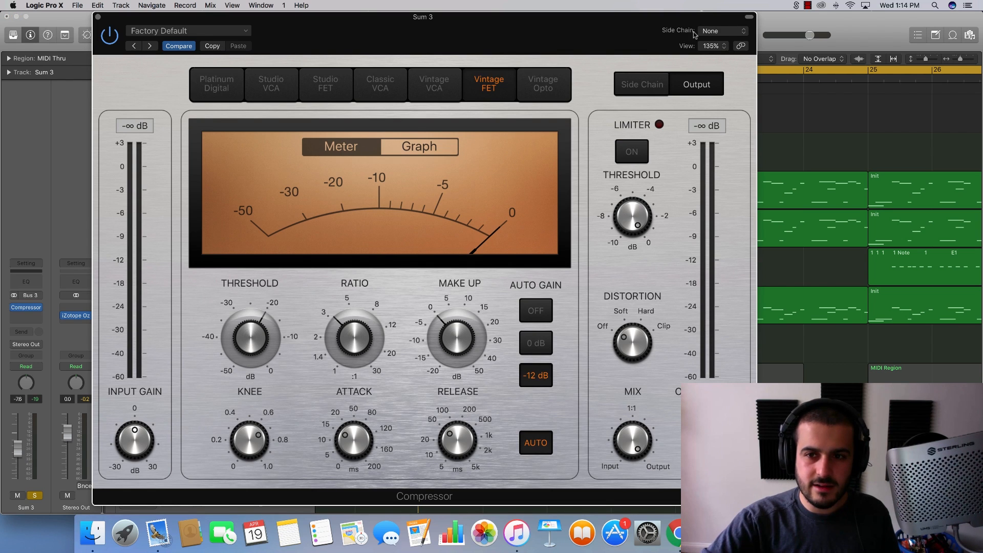
left_click(725, 34)
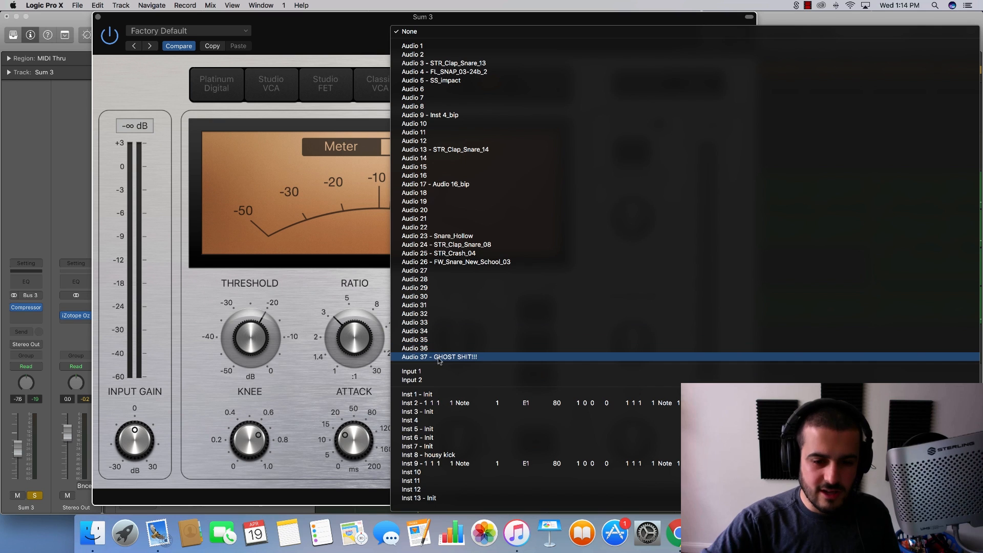
left_click(464, 359)
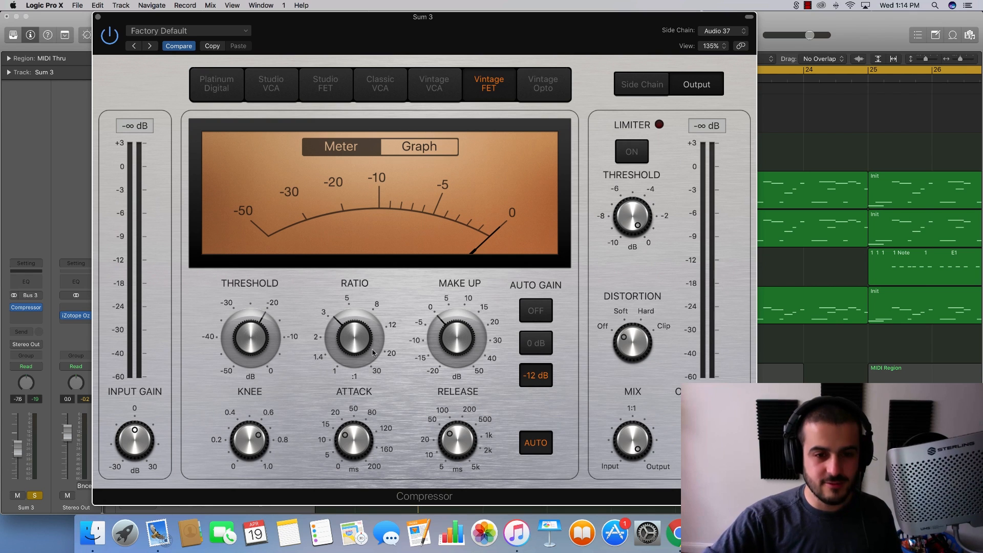
Audition the stack with the compressor's graph shown, setting the threshold to about -40 dB and the ratio to 9.8:1
key("space")
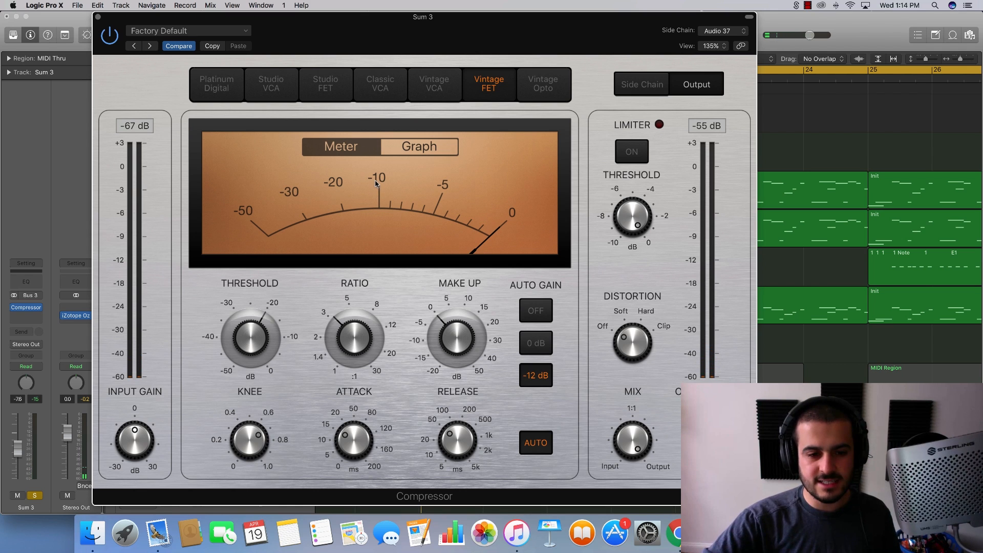
left_click(410, 145)
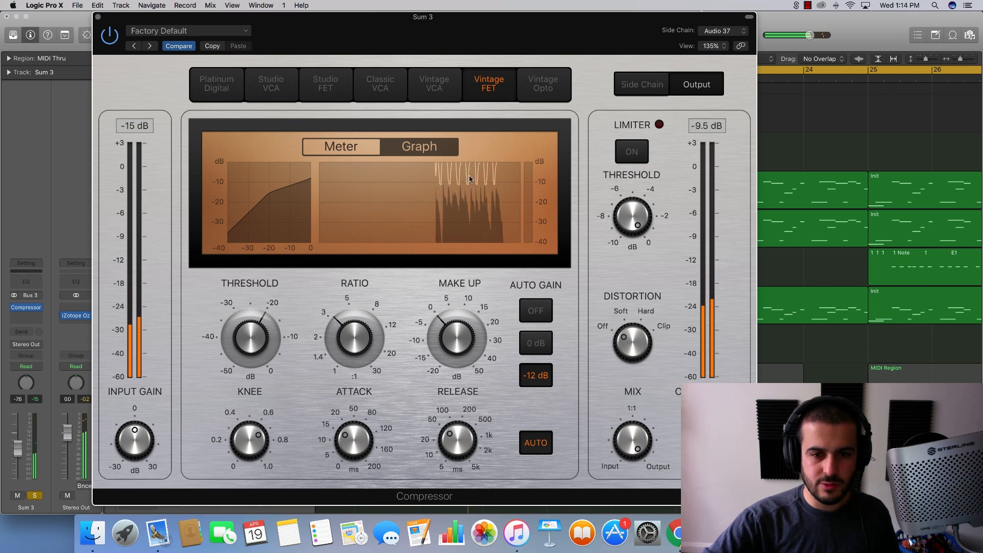
left_click_drag(243, 321, 219, 480)
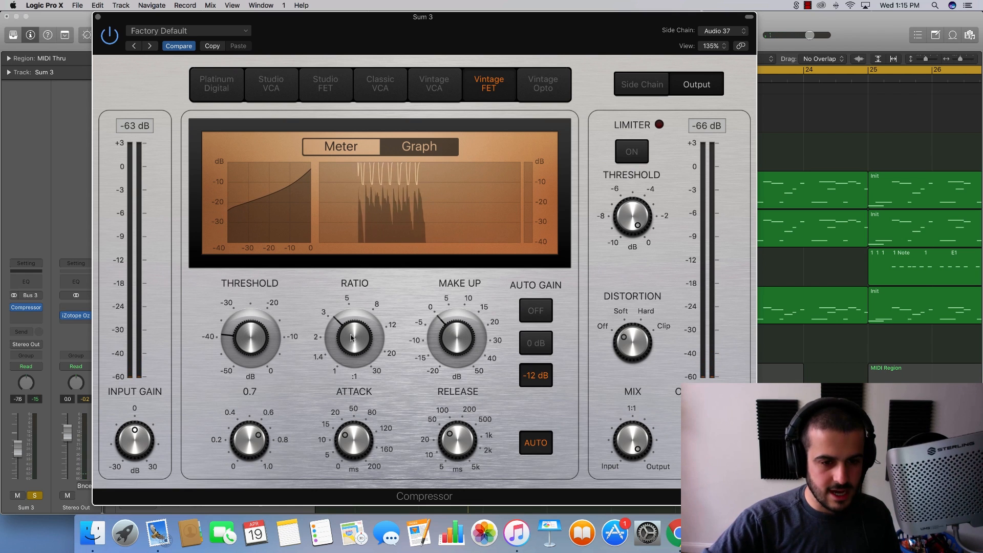
left_click_drag(354, 338, 370, 215)
key("space")
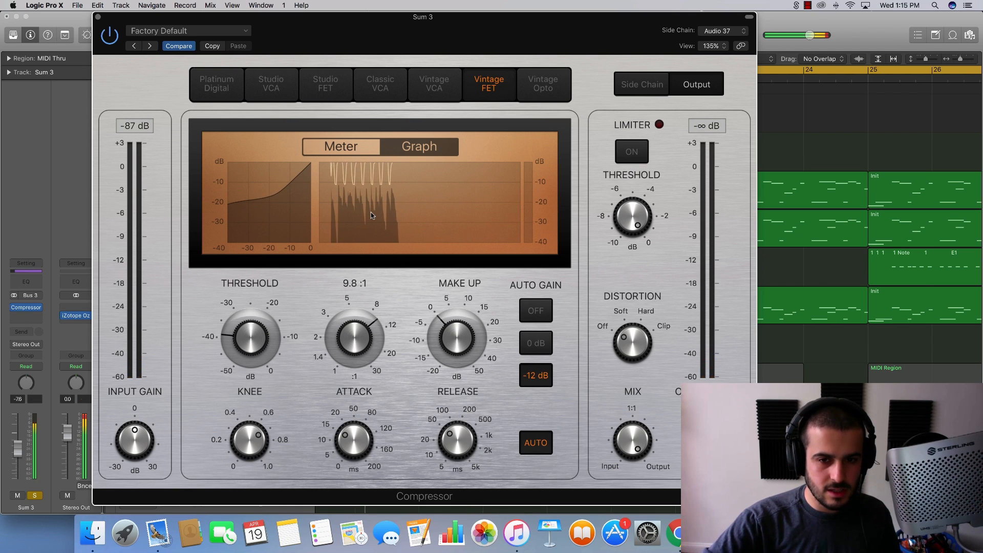
Set the compressor's ratio to 30:1, lower the make-up gain to just above -20 dB, and play the result
mouse_move(457, 353)
left_mouse_down()
mouse_move(458, 344)
mouse_move(453, 366)
left_mouse_up()
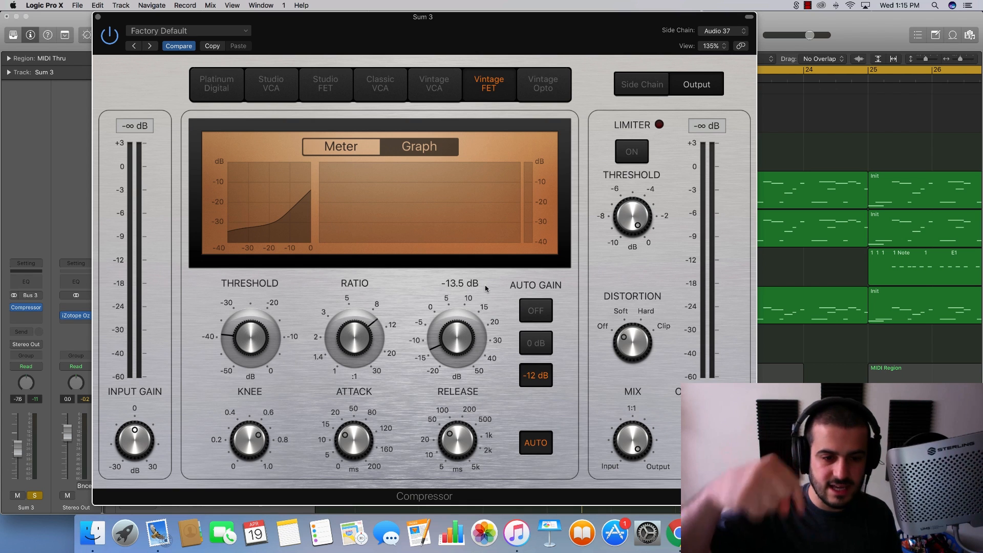
mouse_move(237, 318)
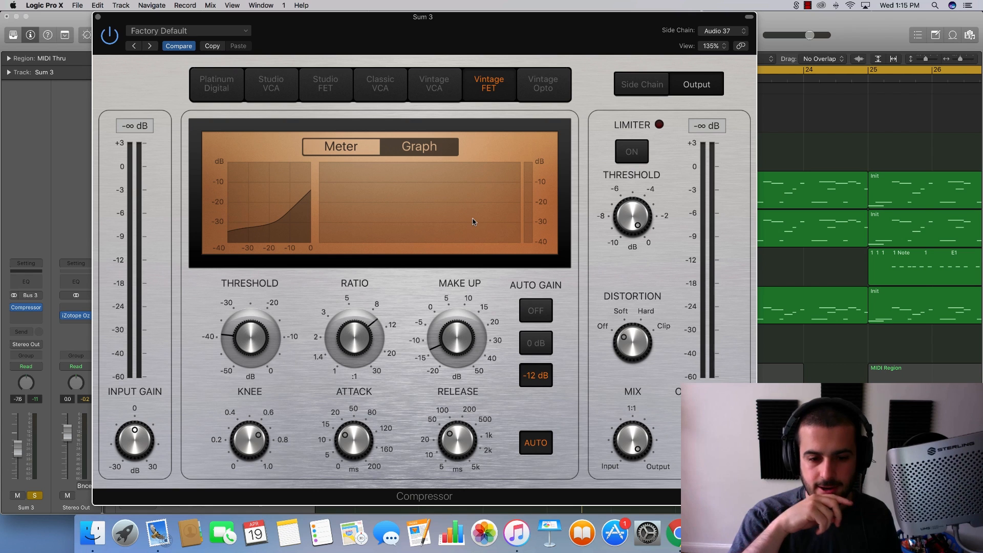
left_click_drag(346, 345, 311, 14)
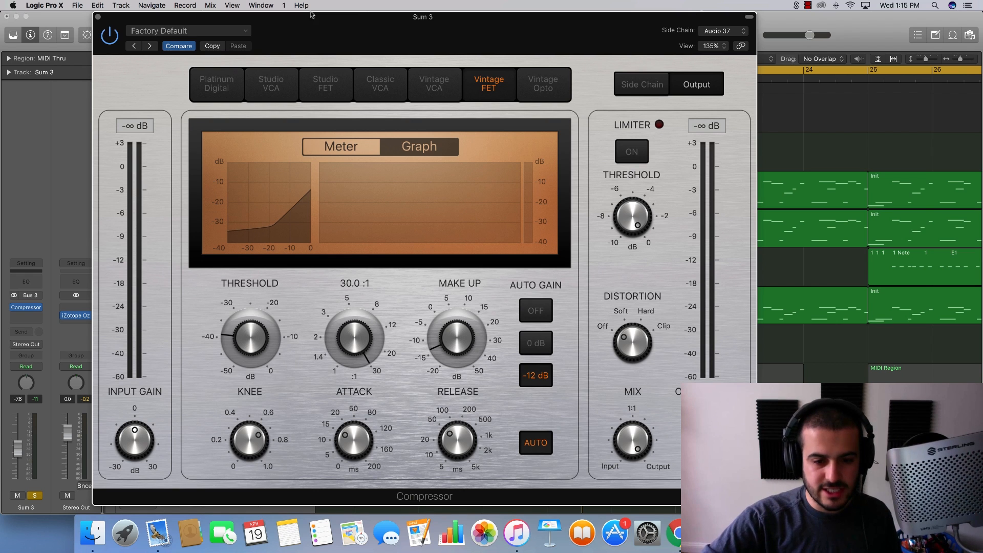
left_click_drag(456, 332, 456, 350)
key("space")
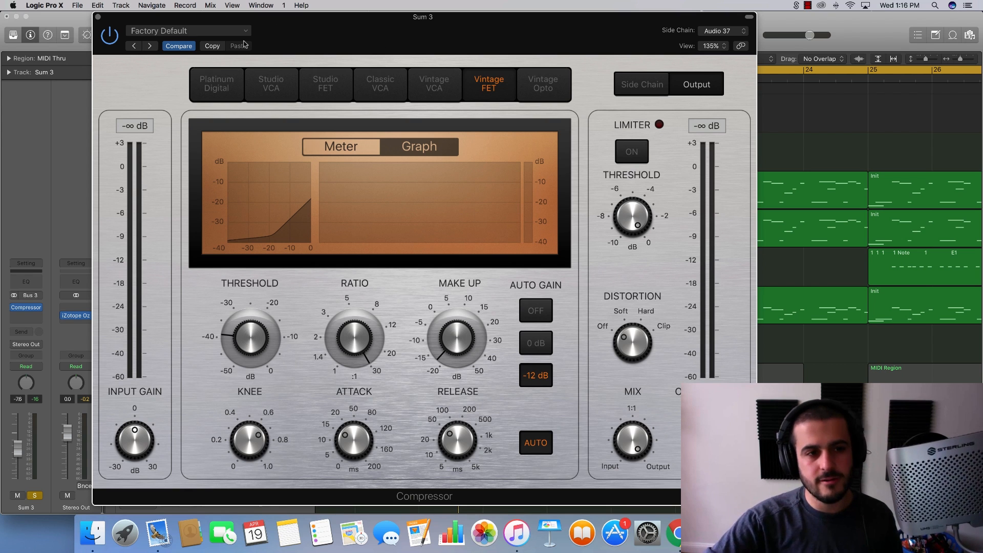
Close the compressor window and turn off the Sum 3 stack's solo
left_click(99, 16)
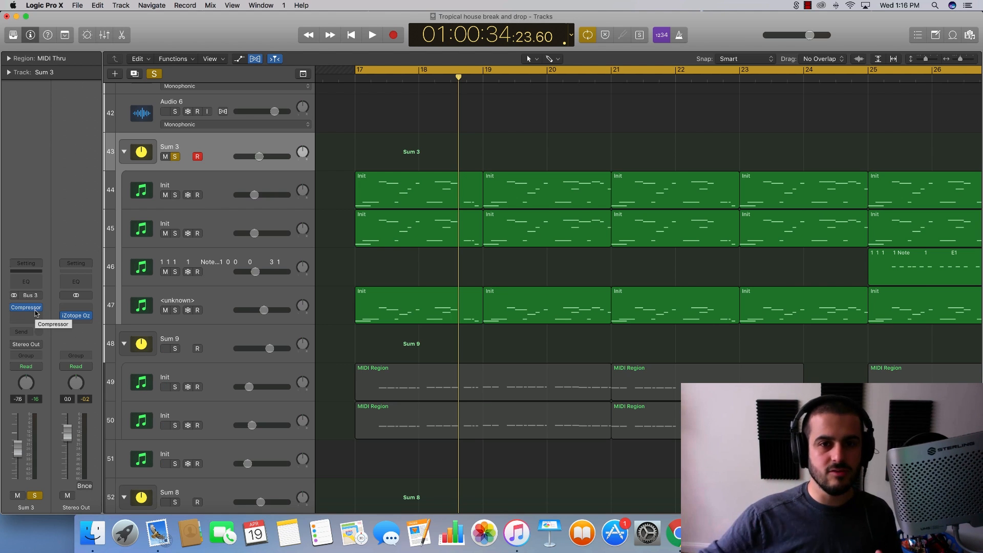
left_click(175, 158)
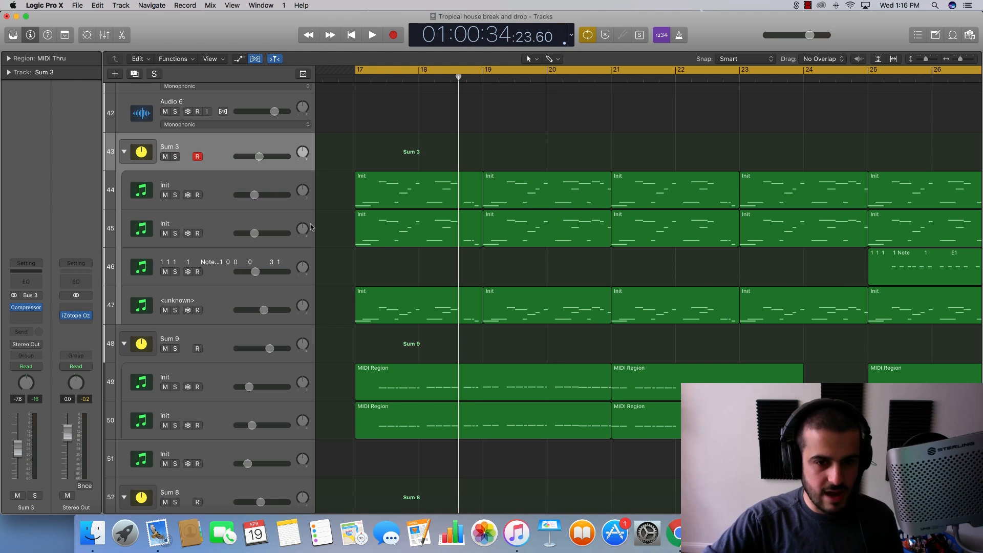
key("super+Left")
key("super+Left")
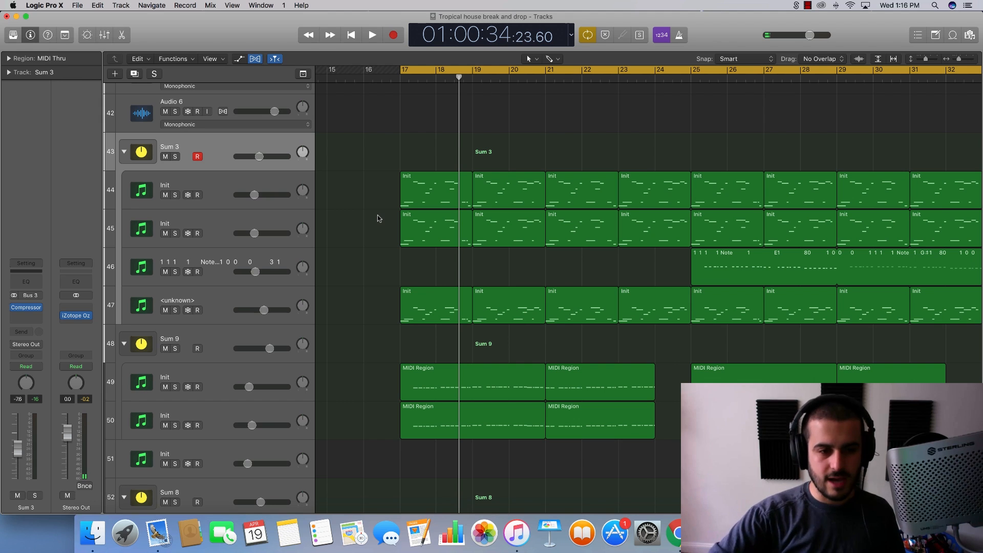
Insert a stereo FabFilter FF Pro-C 2 after the compressor on Sum 3, and move its window over the arrangement
left_click(31, 316)
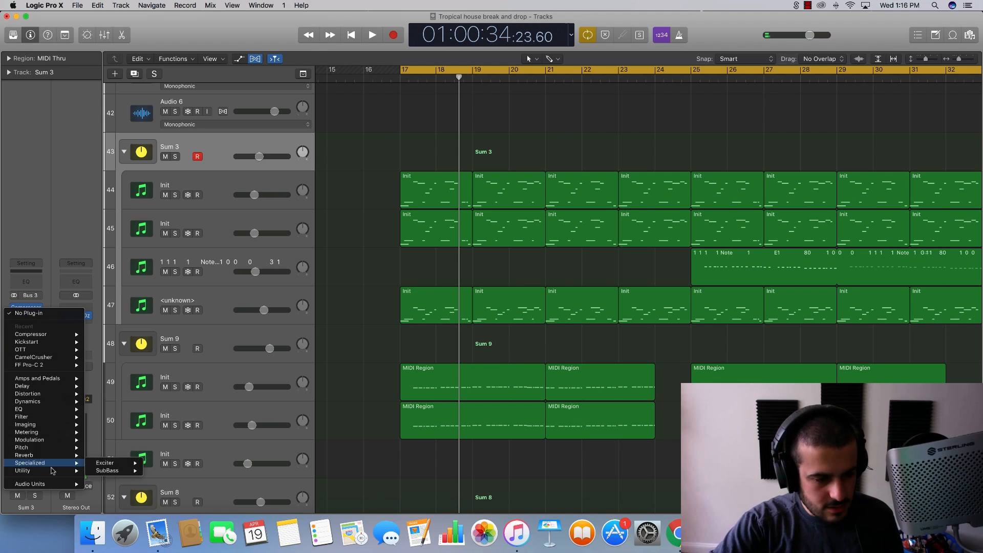
mouse_move(49, 483)
mouse_move(151, 444)
mouse_move(212, 445)
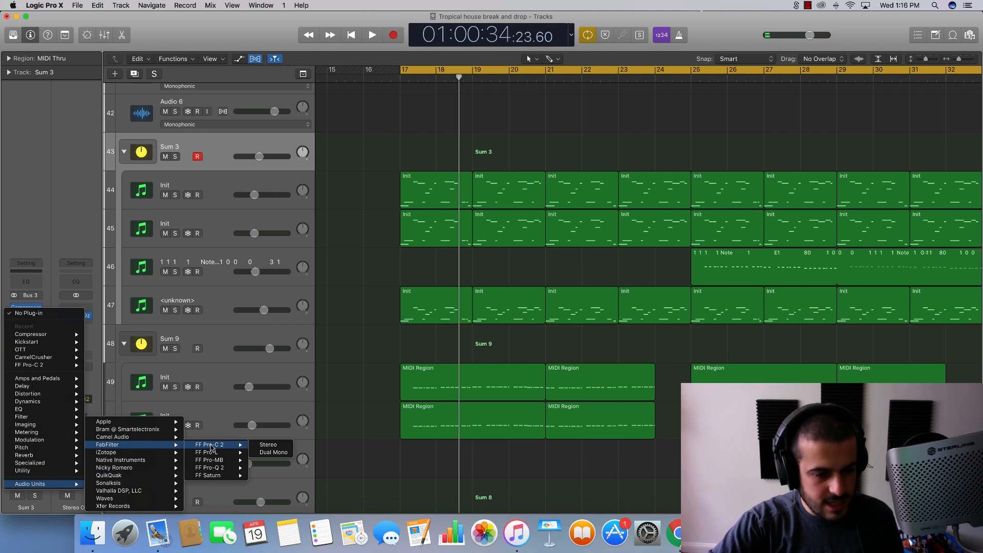
left_click(267, 445)
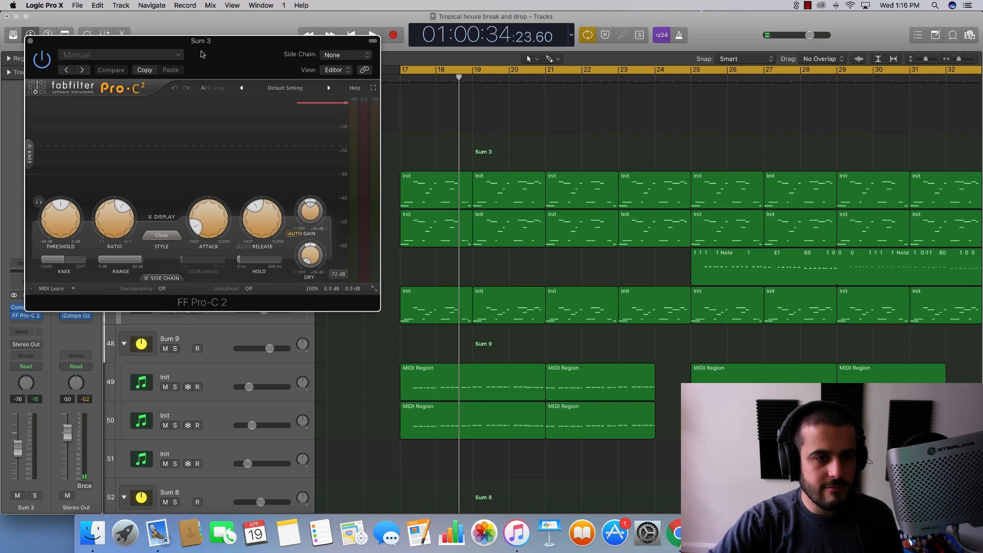
left_click_drag(199, 54, 472, 56)
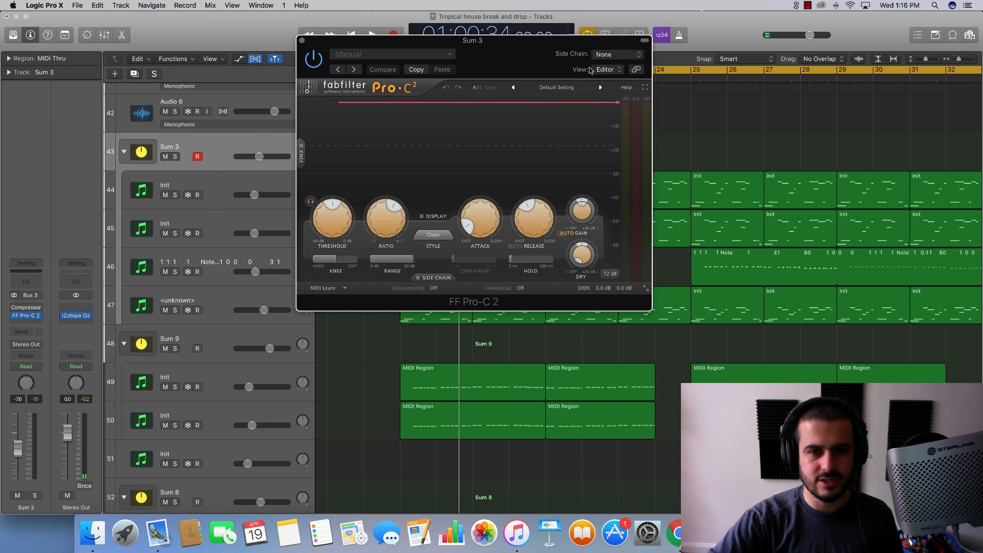
Set Pro-C 2's side chain source to Audio 37, play a moment, and switch its side-chain input to external
left_click(617, 55)
left_click(425, 381)
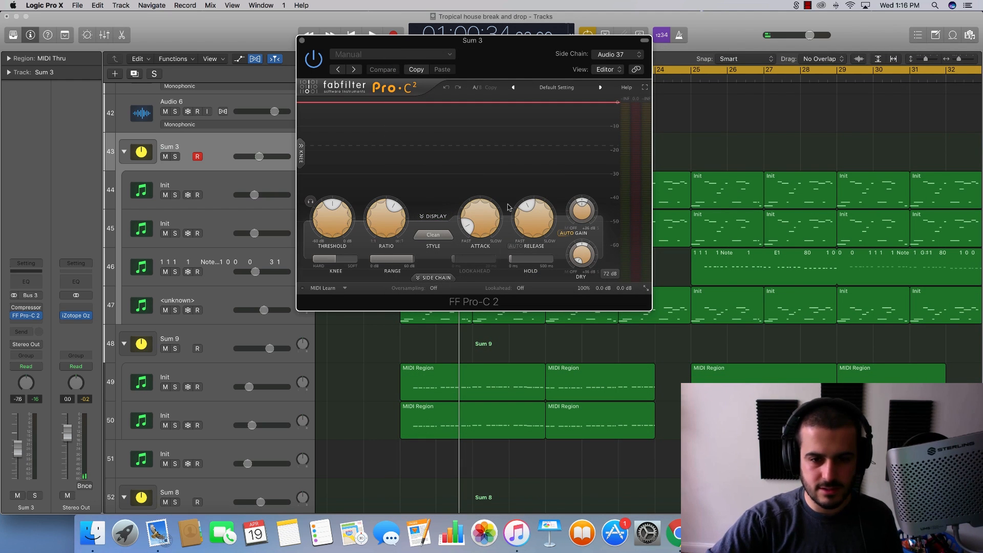
key("space")
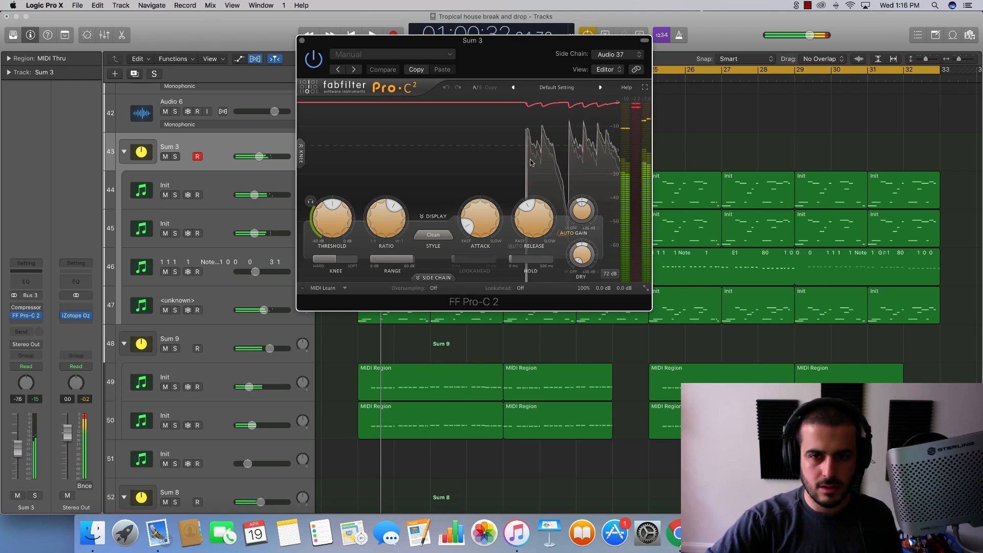
left_click(433, 277)
left_click(332, 291)
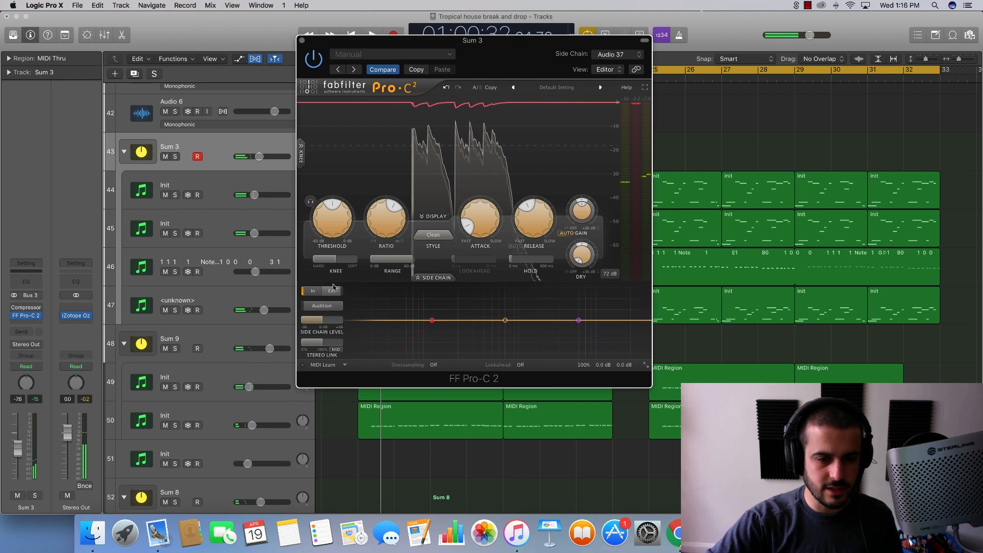
Solo and play the Sum 3 stack while setting Pro-C 2's release to about 22 ms, raising the ratio, and lowering the threshold to about -59 dB
left_click(174, 156)
key("space")
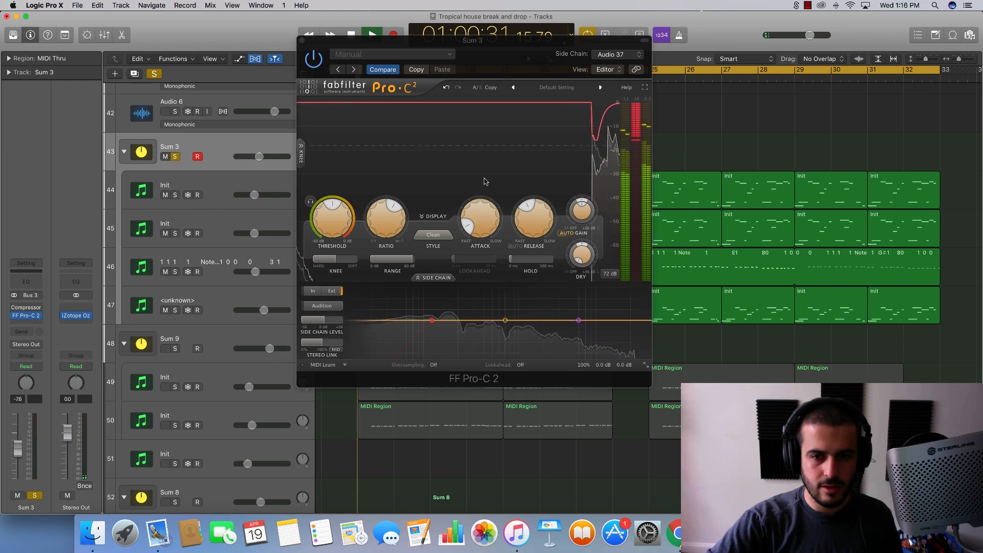
left_click_drag(526, 208, 527, 218)
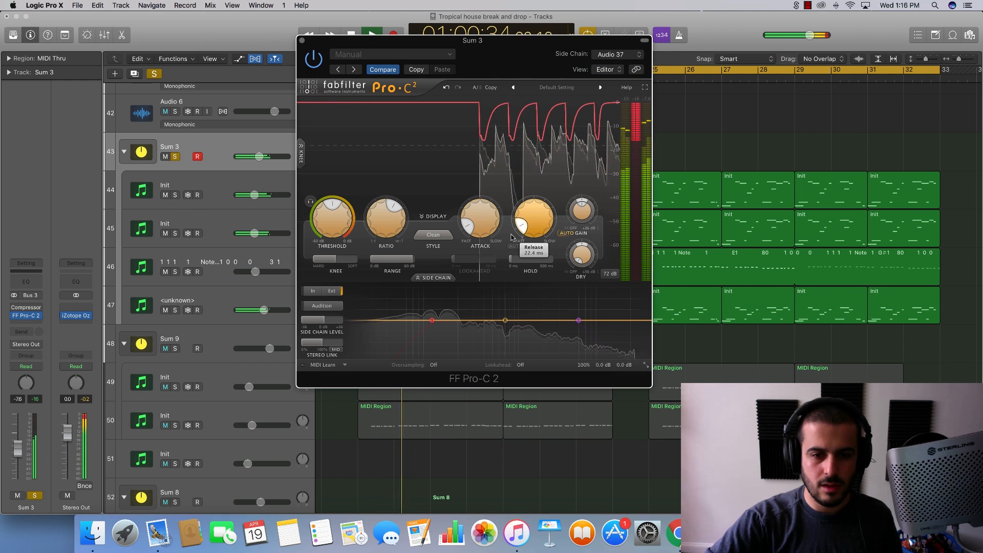
left_click_drag(398, 205, 389, 258)
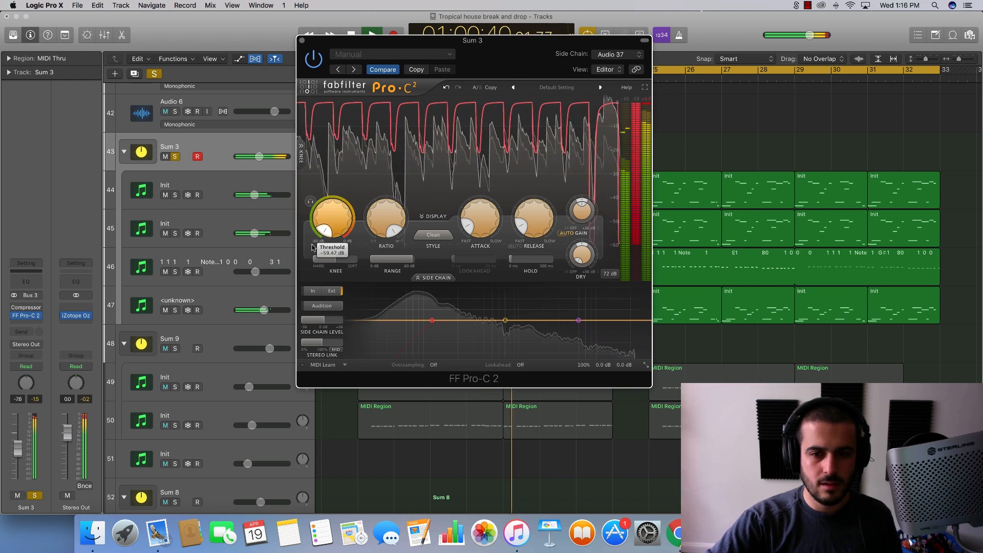
left_click_drag(334, 205, 334, 228)
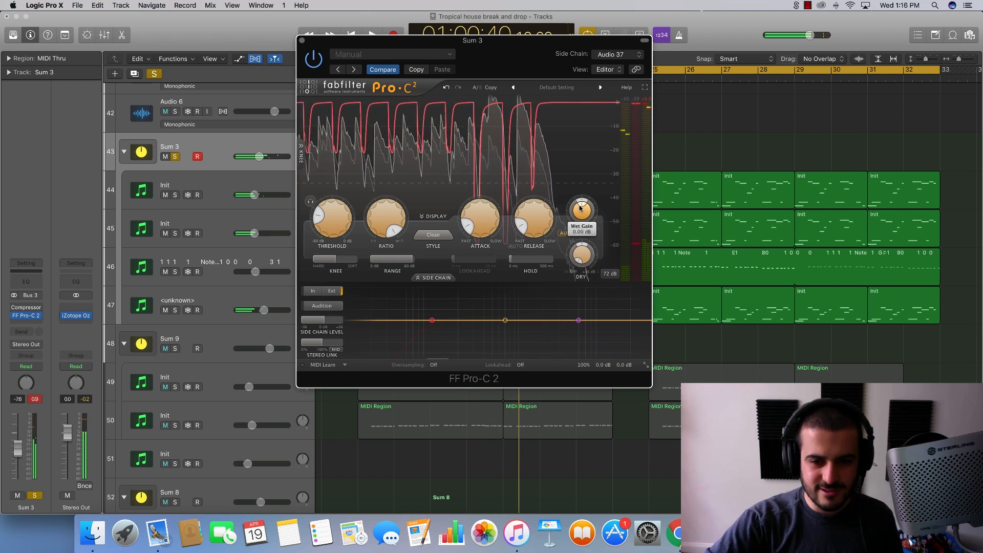
Lower Pro-C 2's wet gain to tame the output level, and replay the soloed stack with the threshold near its minimum
left_click_drag(581, 204, 572, 211)
key("space")
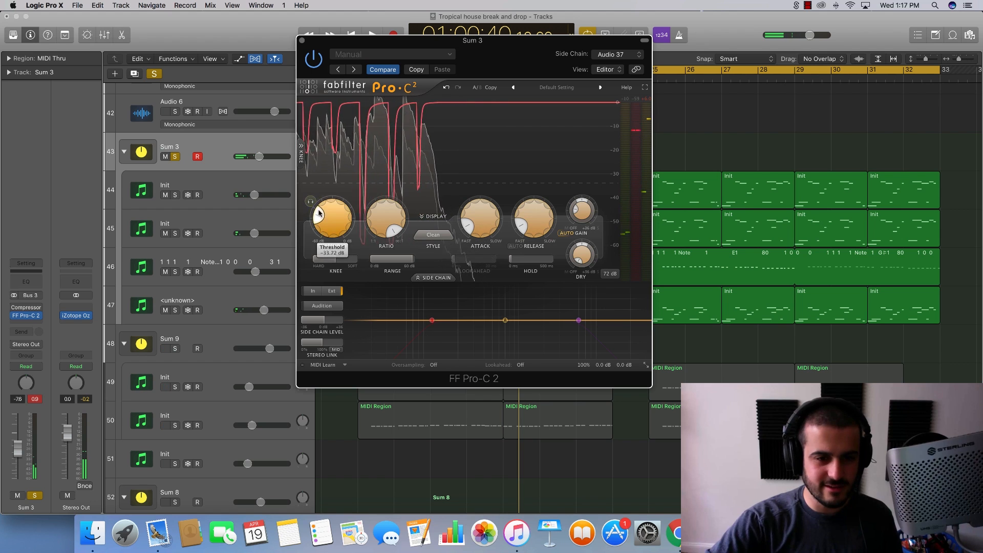
left_click_drag(581, 208, 574, 217)
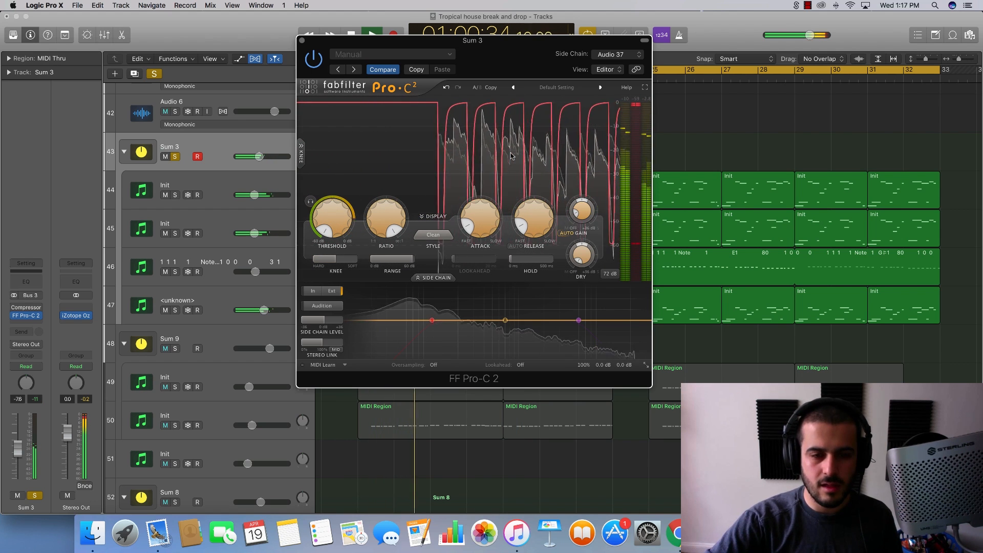
Close the Pro-C 2 window, remove the plug-in from Sum 3, and turn the stack's Compressor back on
left_click(301, 41)
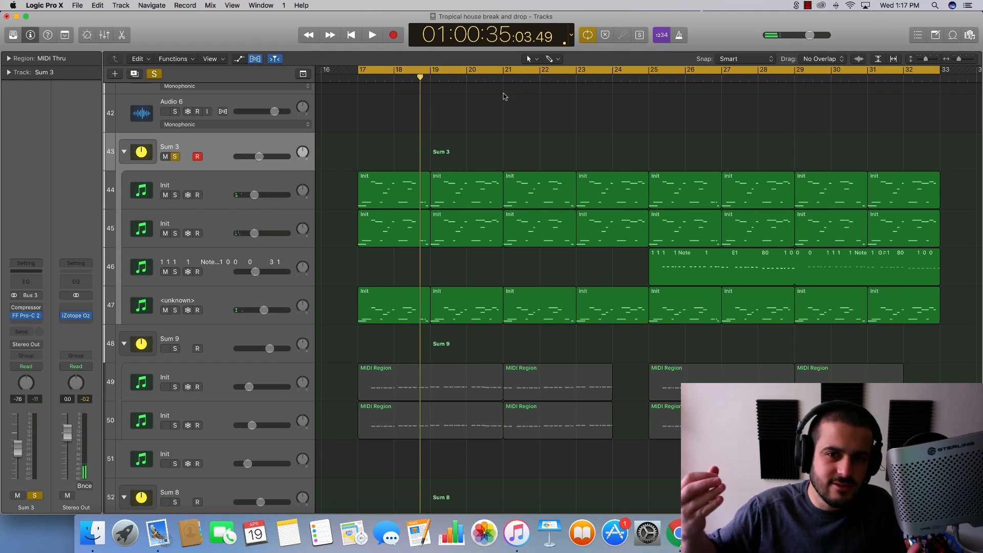
left_click(39, 316)
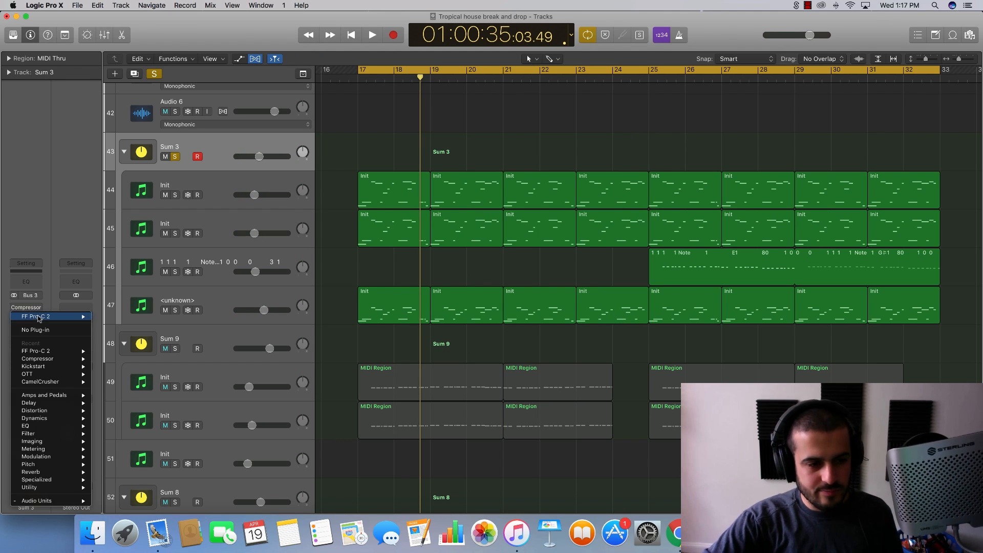
left_click(36, 330)
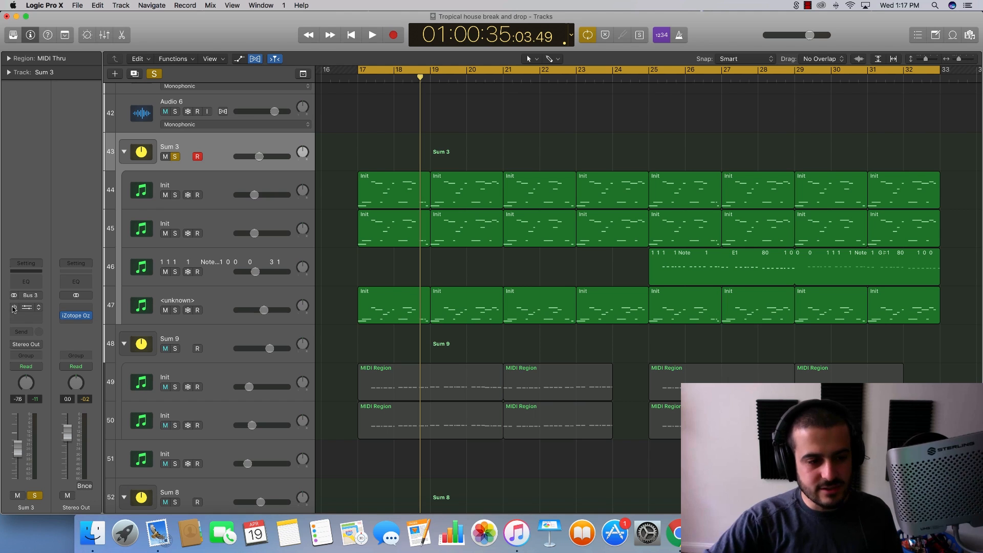
left_click(14, 308)
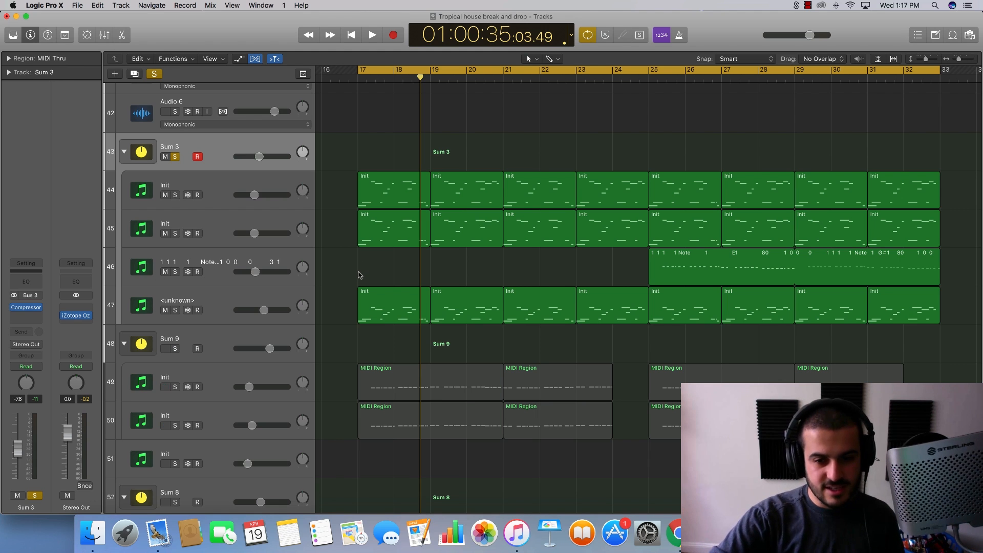
scroll(361, 269, "up", 3)
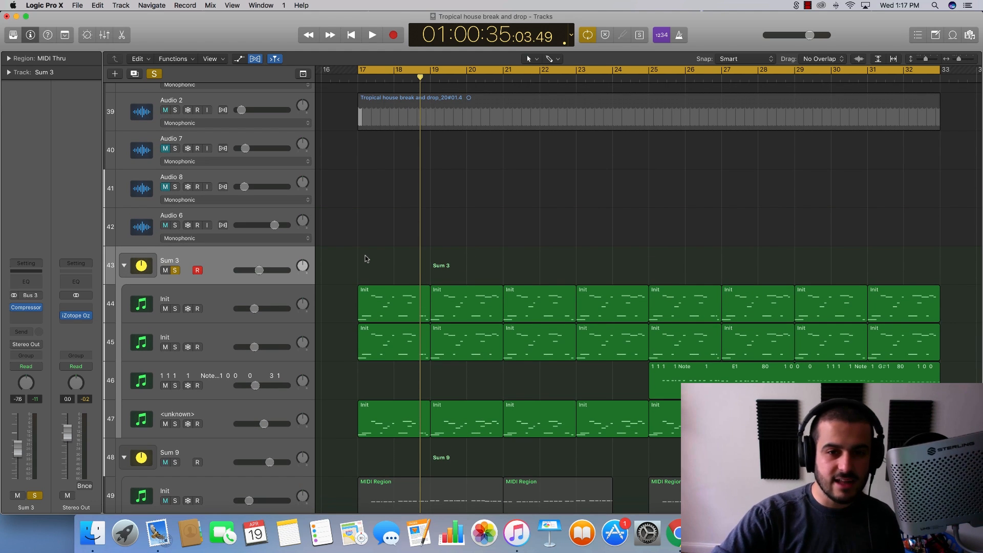